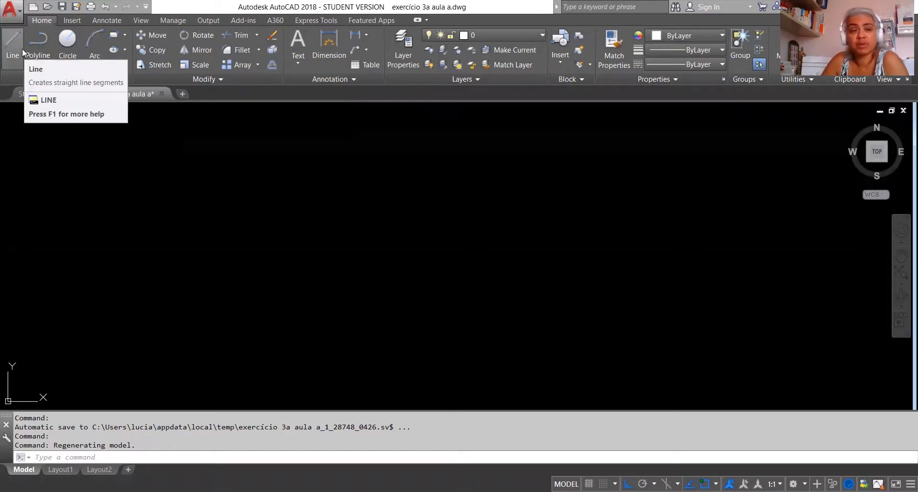
# Step: Draw a closed right triangle with the Line command, with a horizontal base and a vertical edge at the base's right end
pyautogui.click(230, 288)
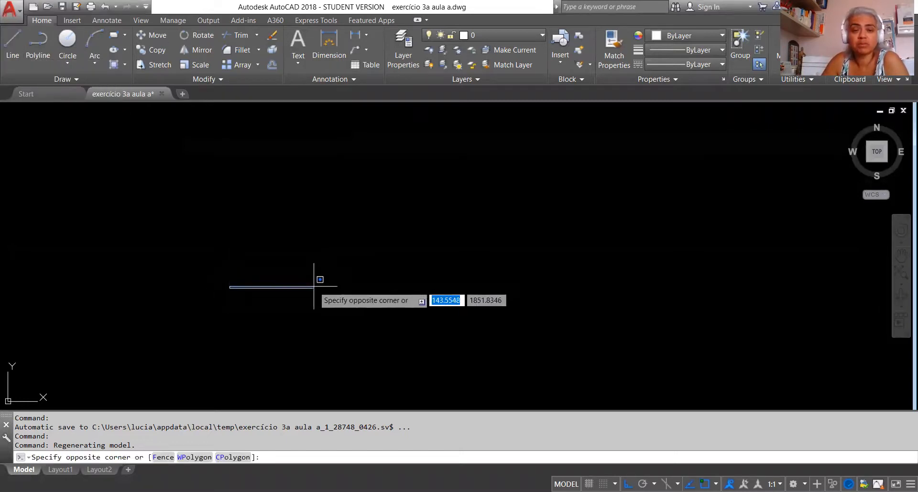
pyautogui.click(17, 48)
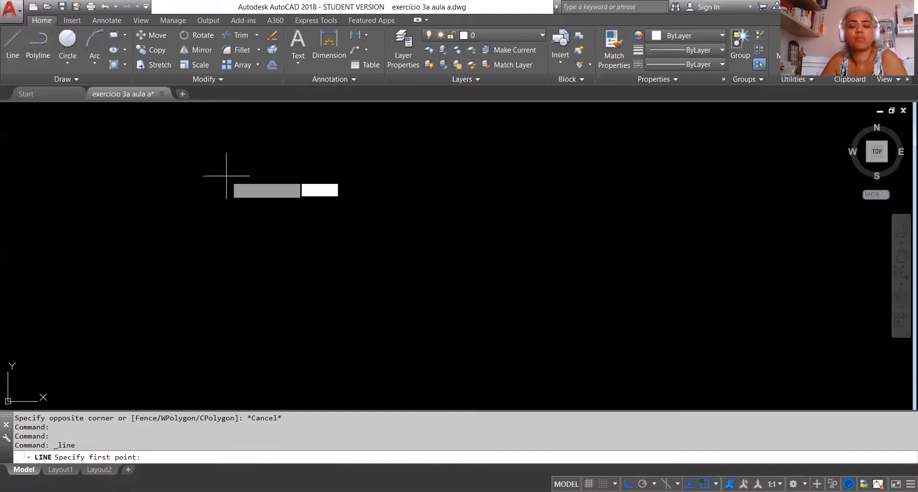
pyautogui.click(225, 304)
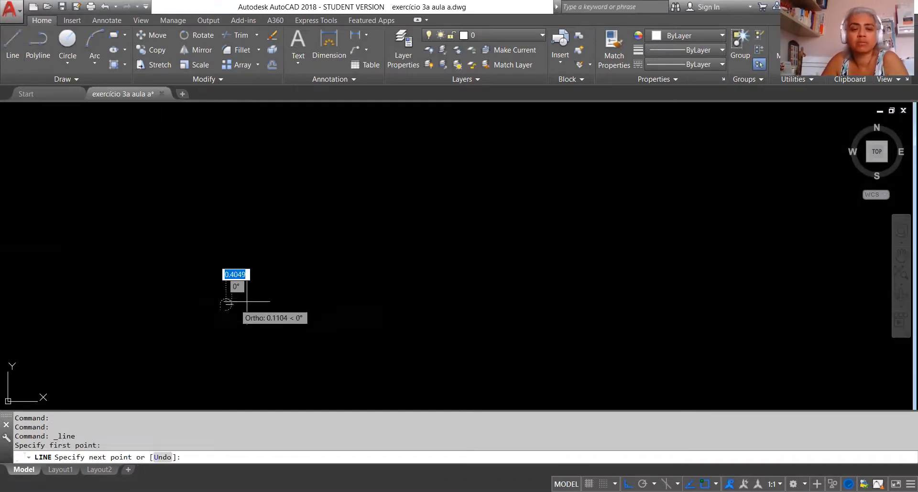
pyautogui.click(305, 304)
pyautogui.click(306, 200)
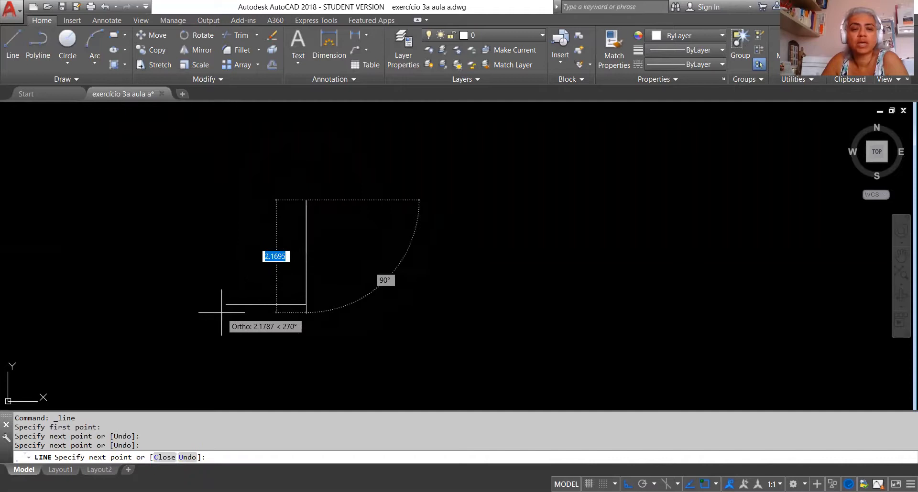
pyautogui.click(226, 305)
pyautogui.press('Return')
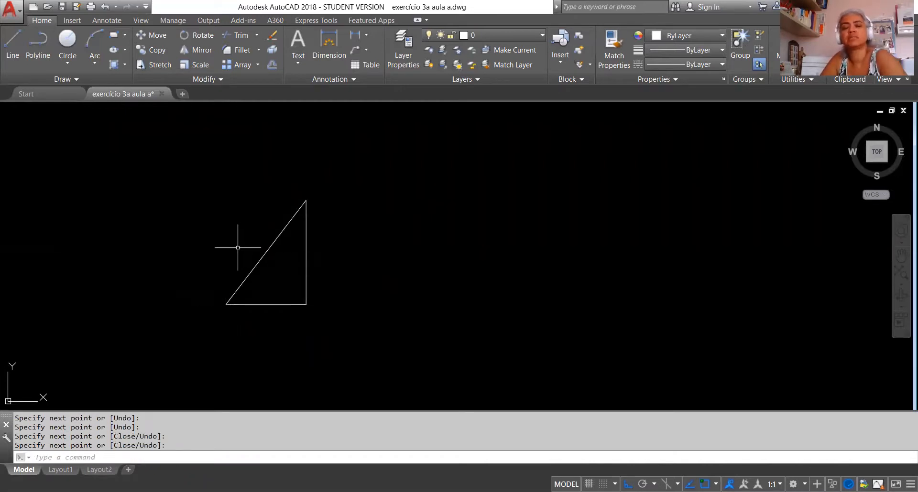
# Step: Rotate the whole triangle a quarter turn clockwise about a point just outside its right-angle corner, and undo the rotation
pyautogui.click(193, 38)
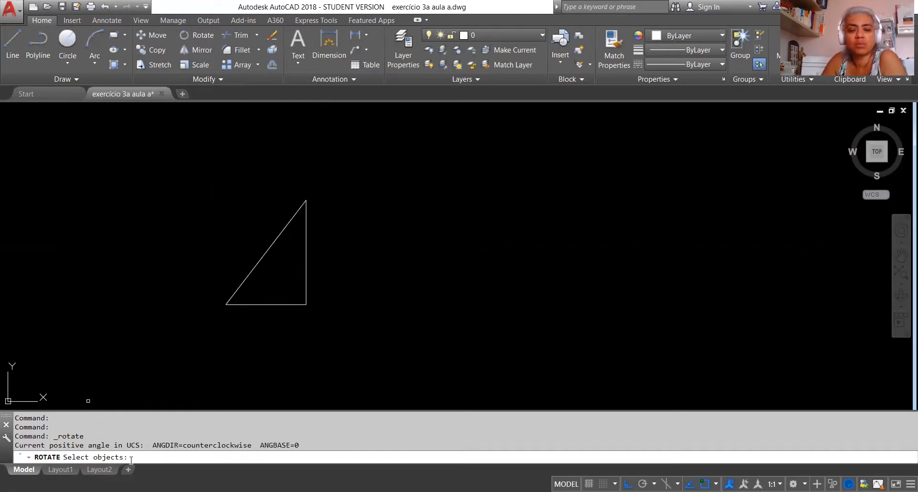
pyautogui.click(341, 311)
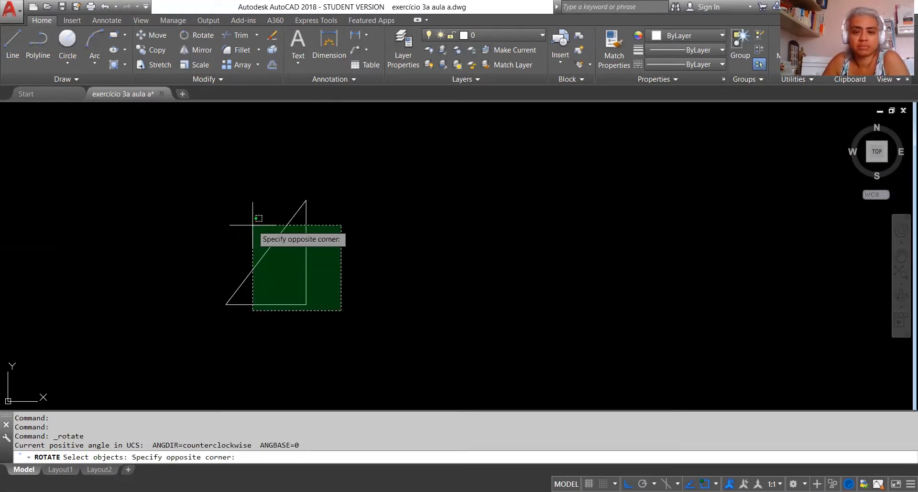
pyautogui.click(384, 268)
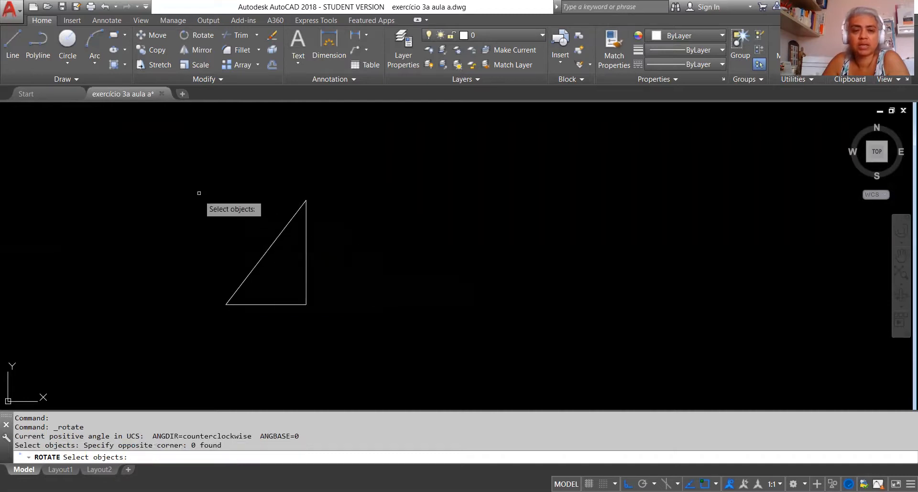
pyautogui.click(179, 178)
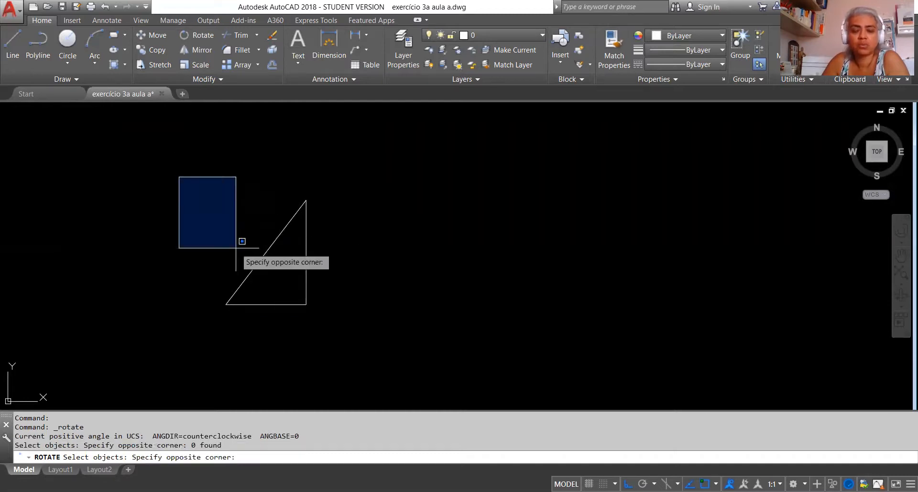
pyautogui.click(327, 321)
pyautogui.click(175, 324)
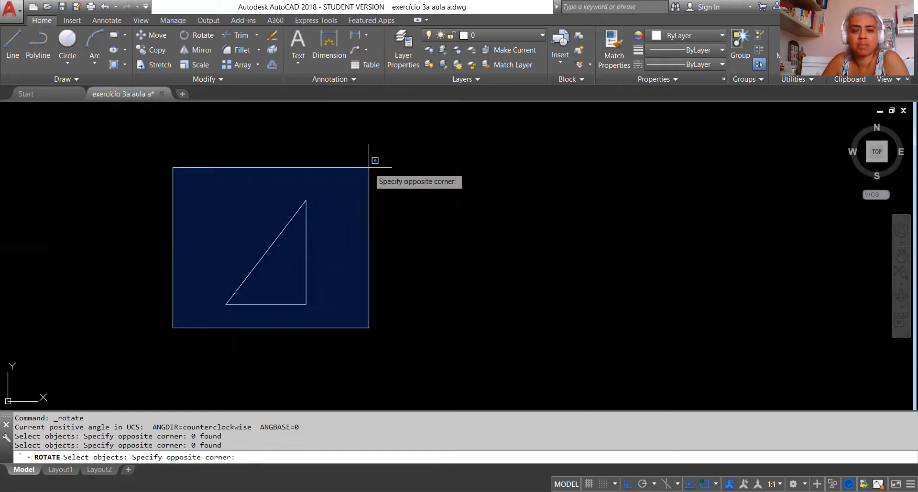
pyautogui.click(357, 183)
pyautogui.click(368, 138)
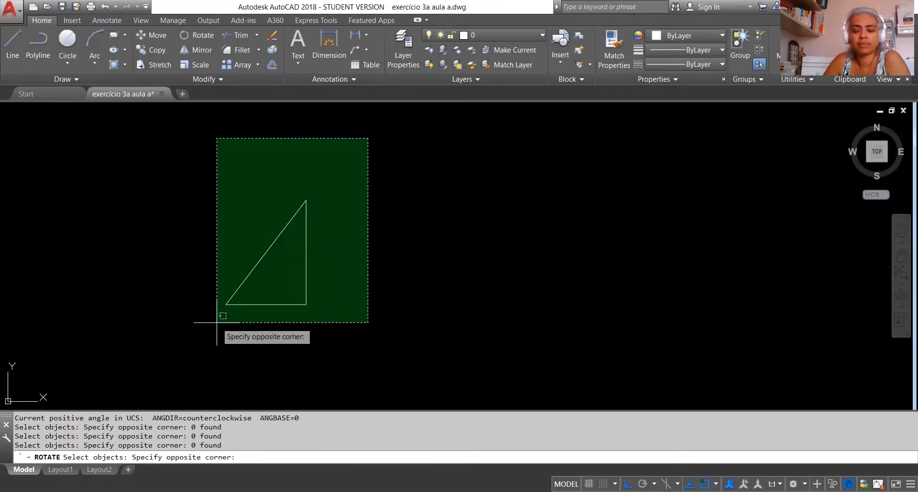
pyautogui.click(263, 330)
pyautogui.press('Return')
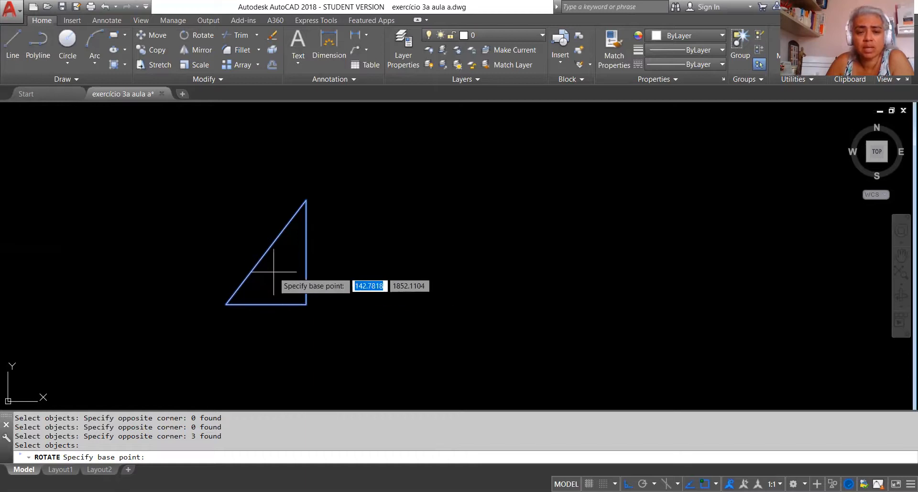
pyautogui.click(353, 311)
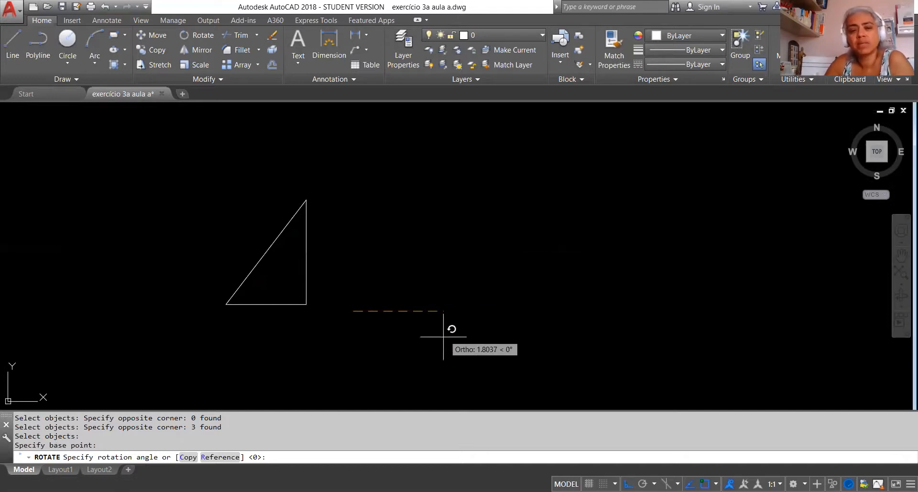
pyautogui.click(362, 357)
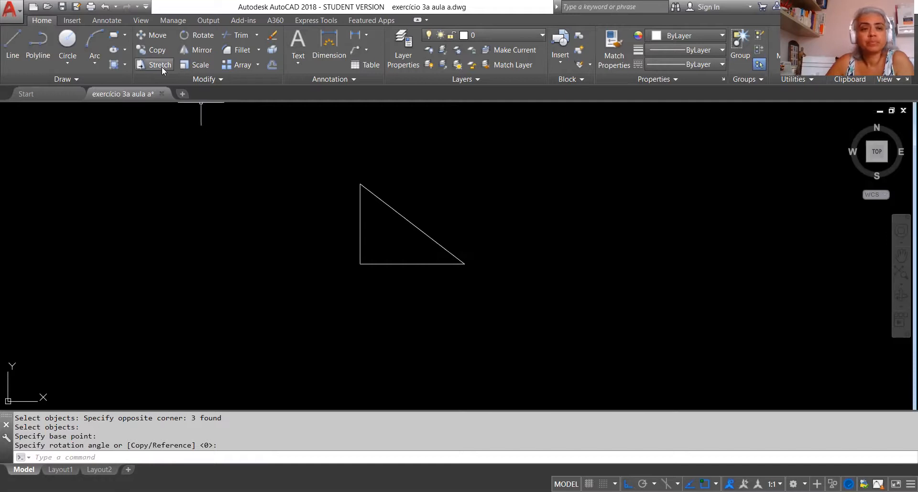
pyautogui.click(104, 7)
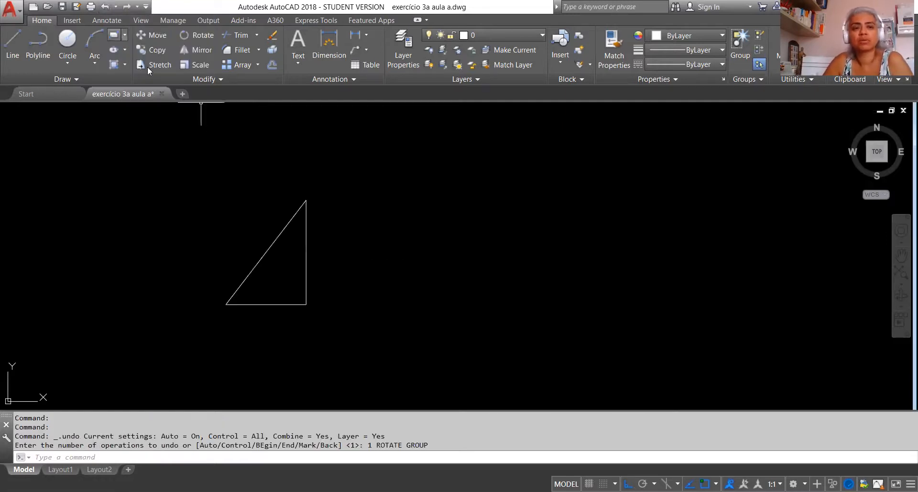
# Step: Rotate the whole triangle by 15 degrees about its right-angle corner, and undo the rotation
pyautogui.click(206, 35)
pyautogui.click(340, 317)
pyautogui.click(193, 190)
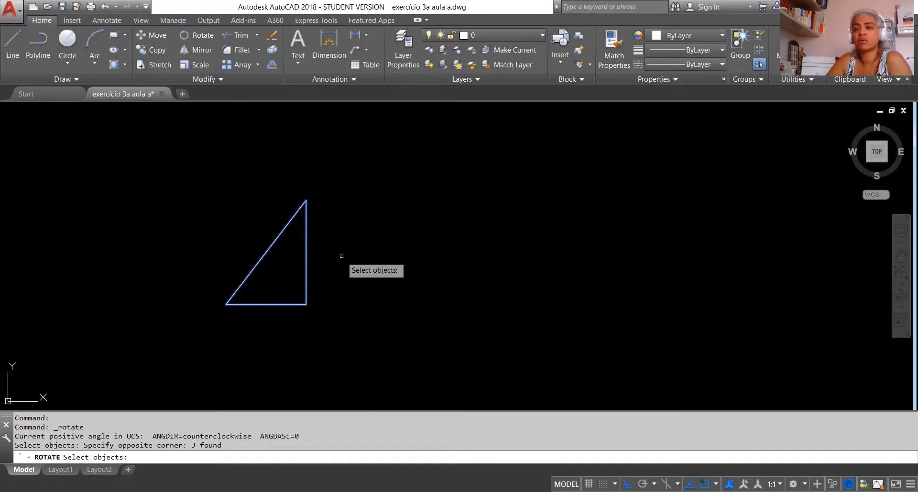
pyautogui.press('Return')
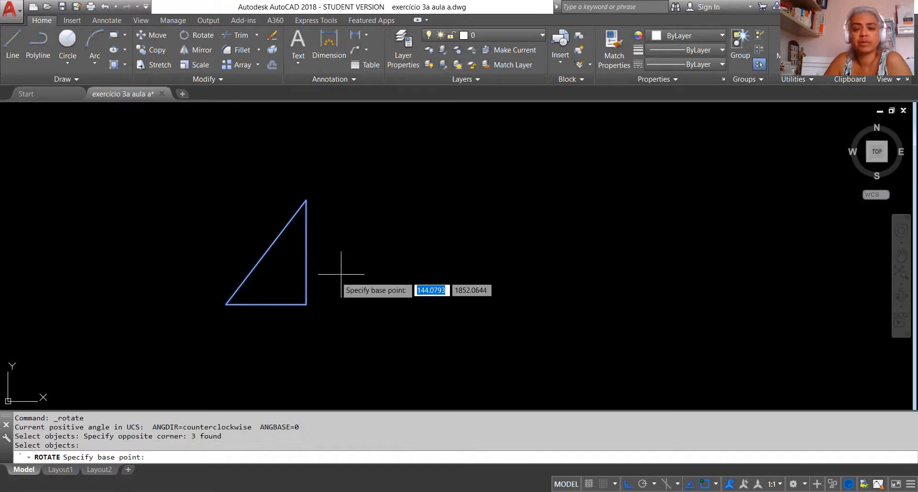
pyautogui.click(305, 305)
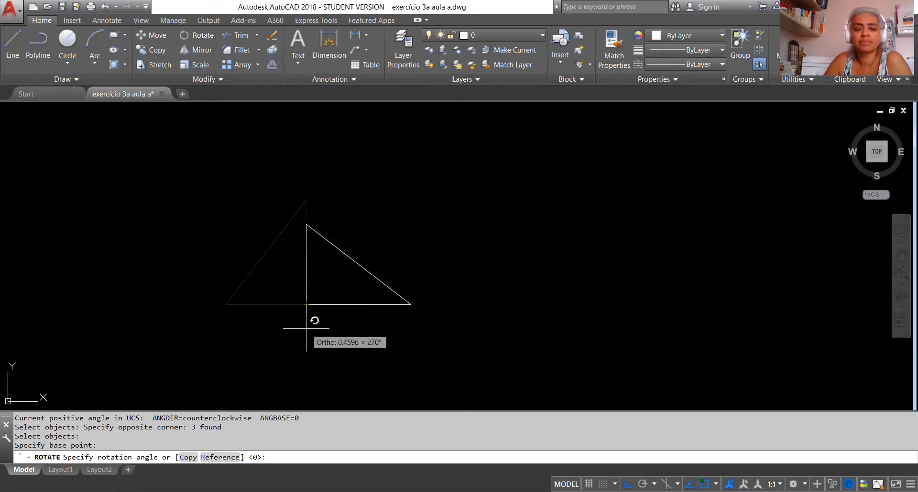
pyautogui.write('150')
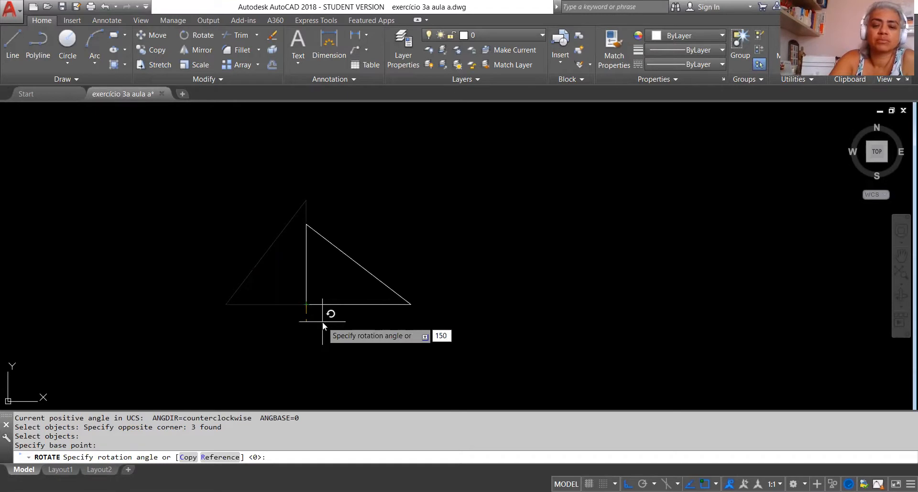
pyautogui.press('BackSpace')
pyautogui.press('Return')
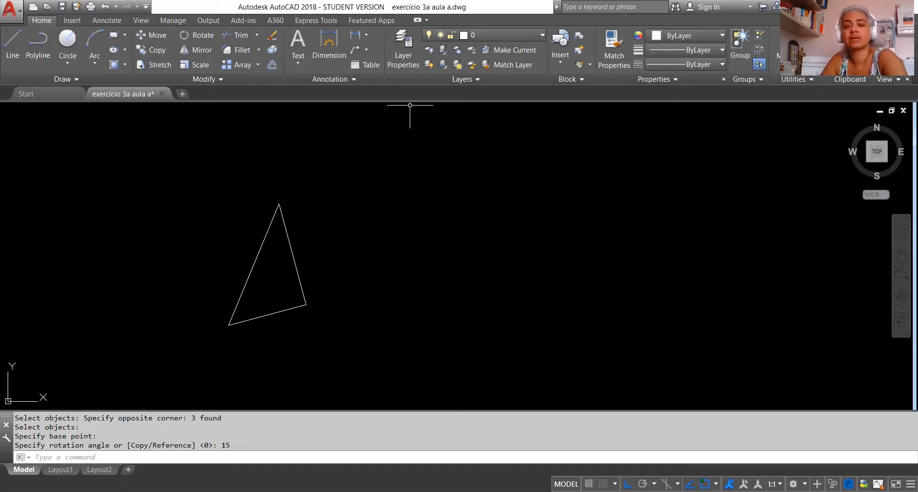
pyautogui.write('u')
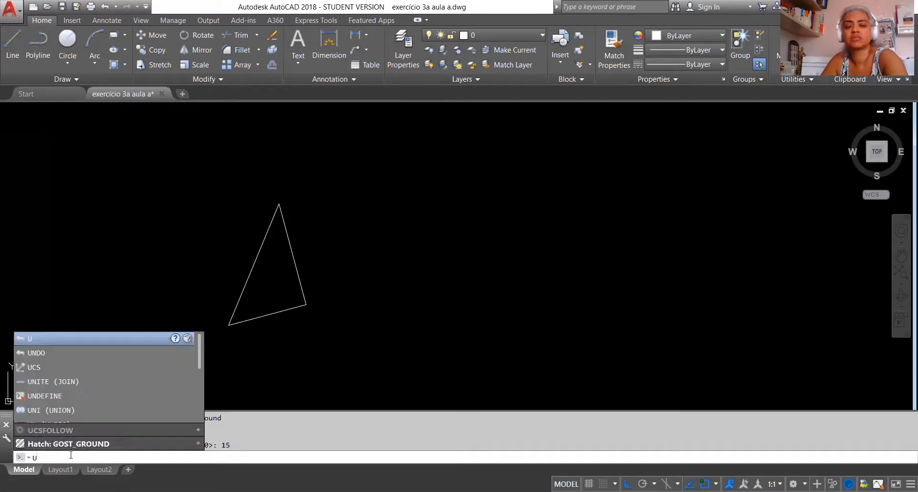
pyautogui.press('Return')
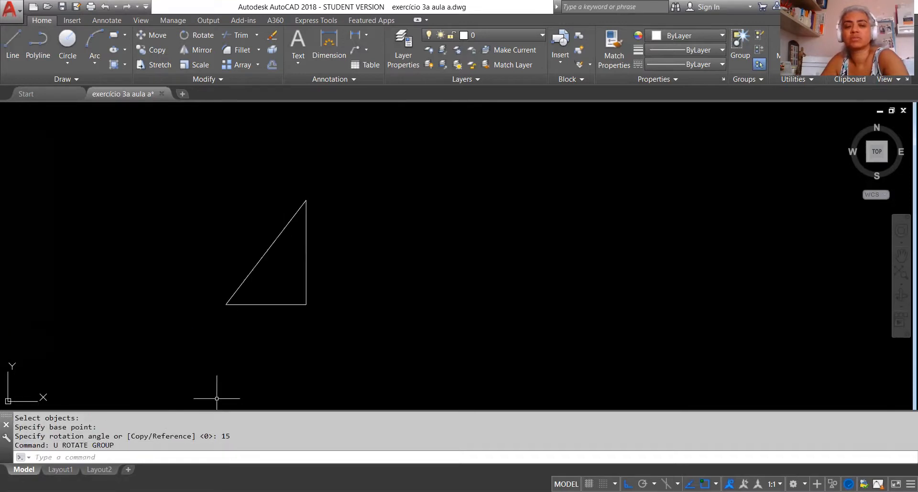
# Step: Rotate the whole triangle by -15 degrees about its right-angle corner, and undo the rotation
pyautogui.click(206, 36)
pyautogui.click(329, 326)
pyautogui.click(260, 250)
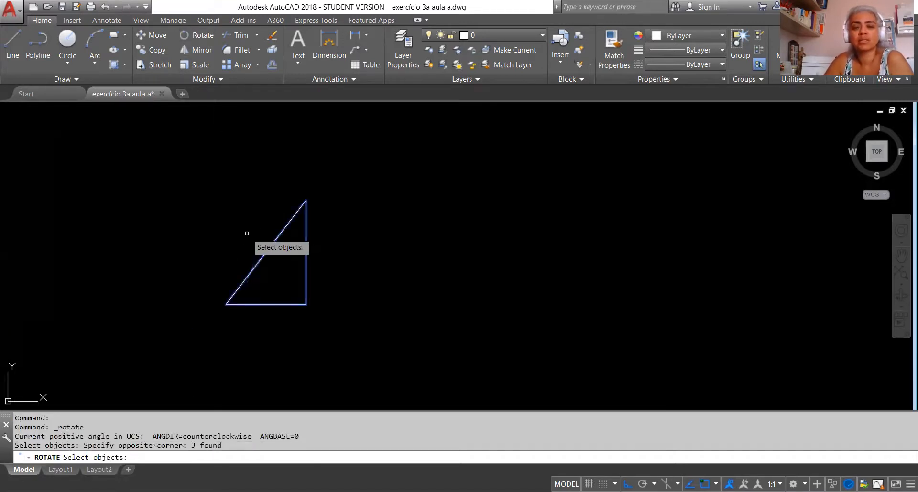
pyautogui.press('Return')
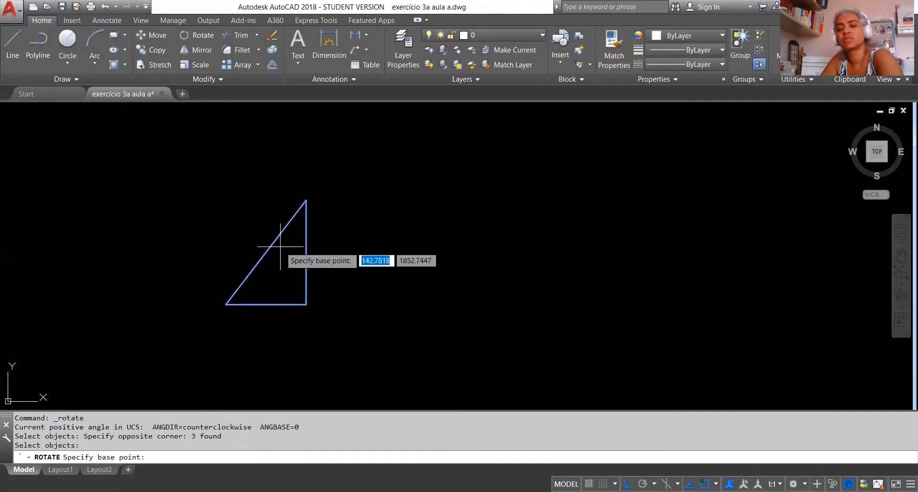
pyautogui.click(306, 304)
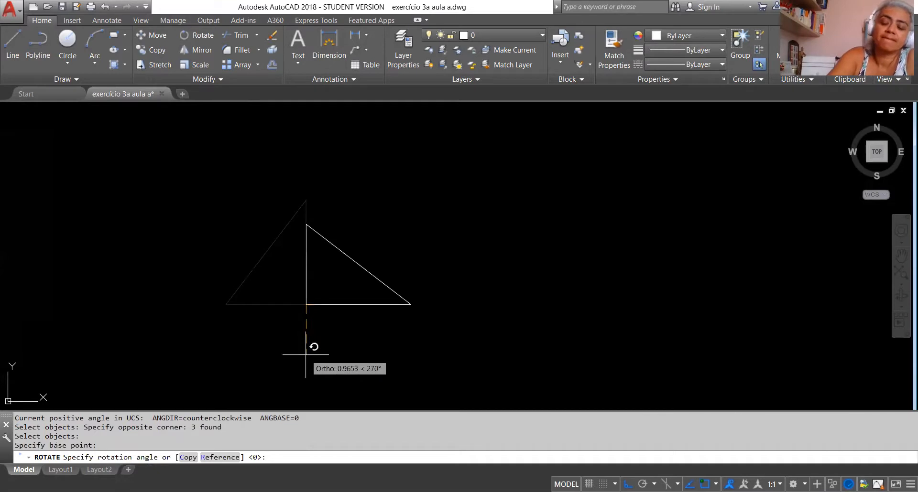
pyautogui.write('-15')
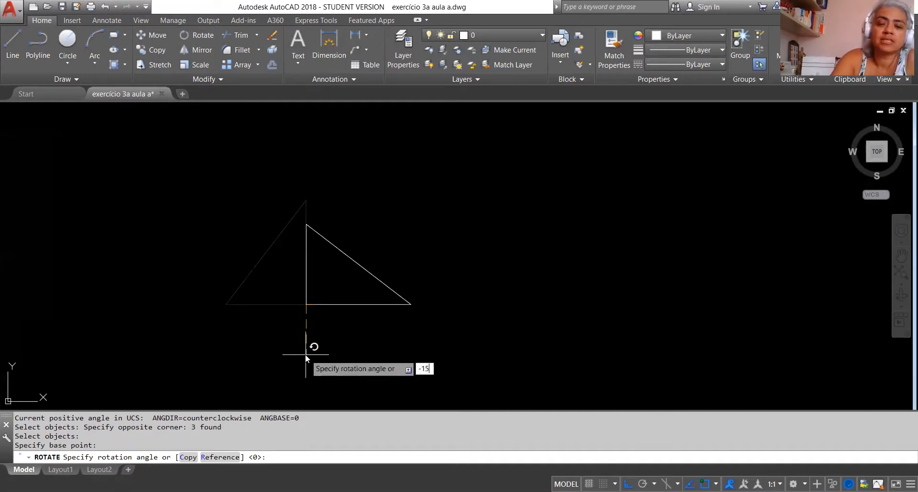
pyautogui.press('Return')
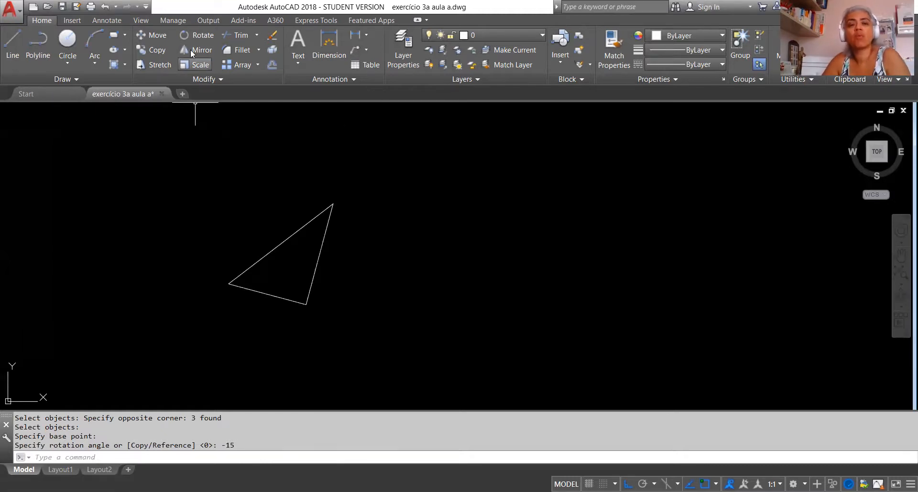
pyautogui.click(104, 9)
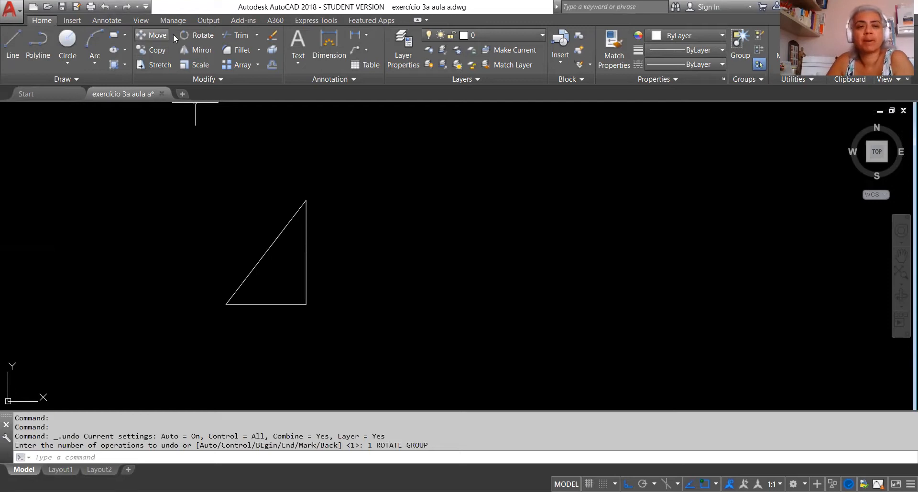
pyautogui.click(191, 35)
pyautogui.click(329, 329)
pyautogui.click(238, 237)
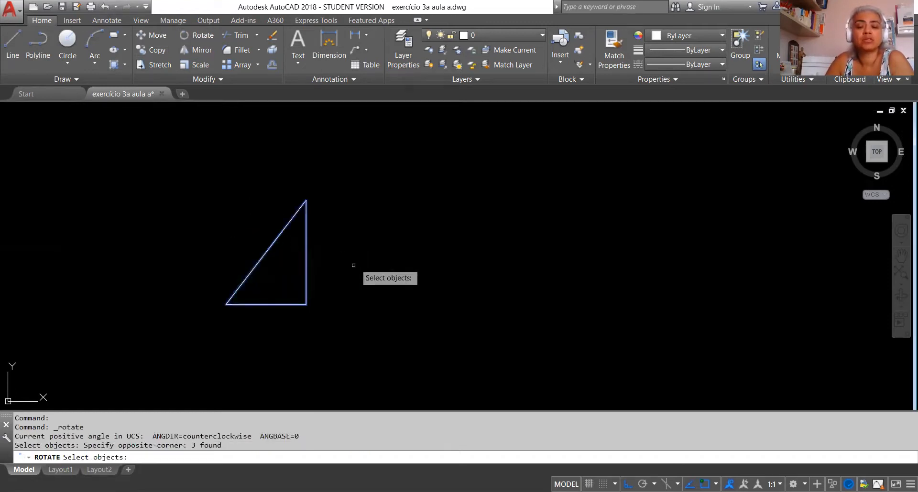
pyautogui.press('Return')
pyautogui.click(316, 301)
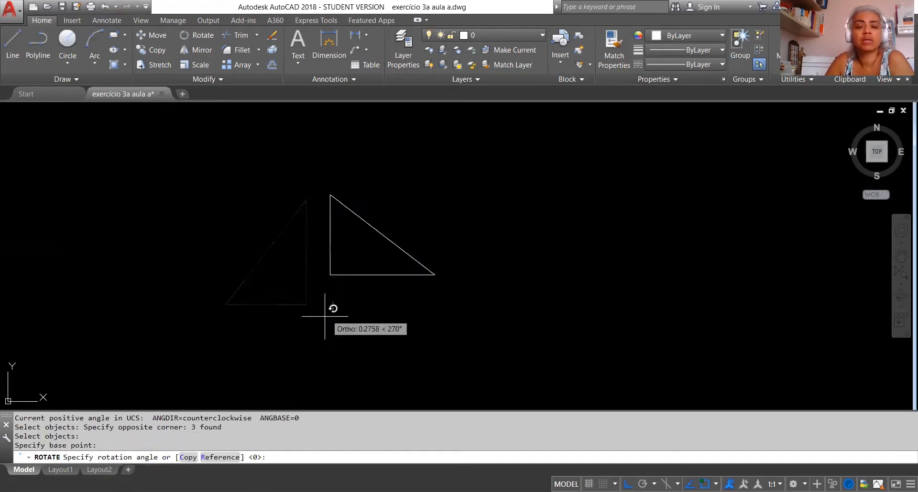
pyautogui.press('Escape')
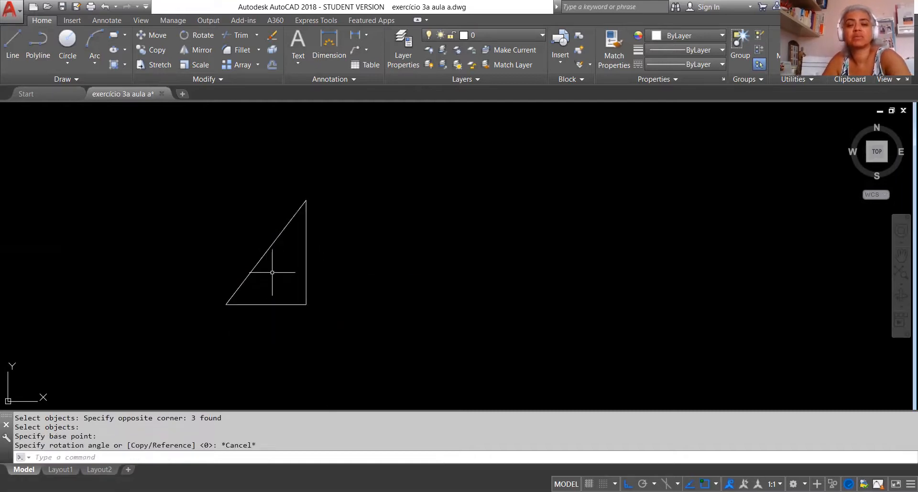
# Step: Start rotating the triangle about a point inside it, turn Ortho off to preview free angles, and cancel the rotation
pyautogui.press('Return')
pyautogui.click(319, 324)
pyautogui.click(241, 239)
pyautogui.press('Return')
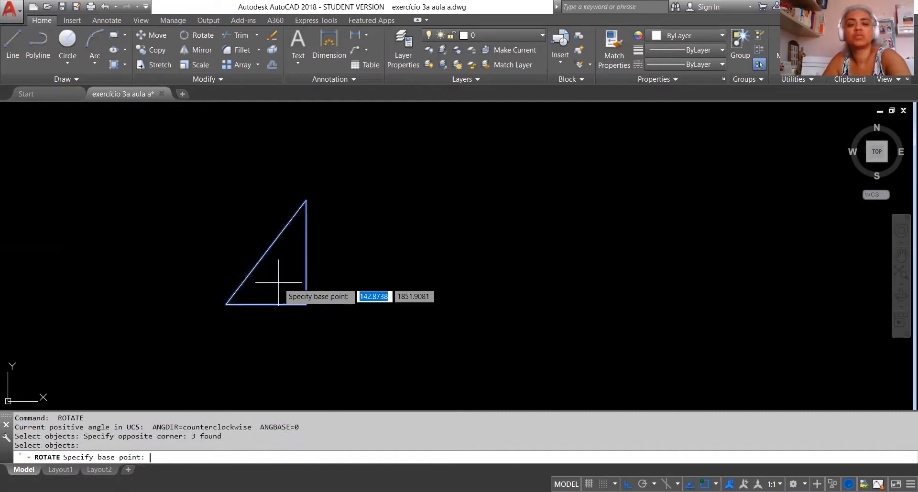
pyautogui.click(282, 276)
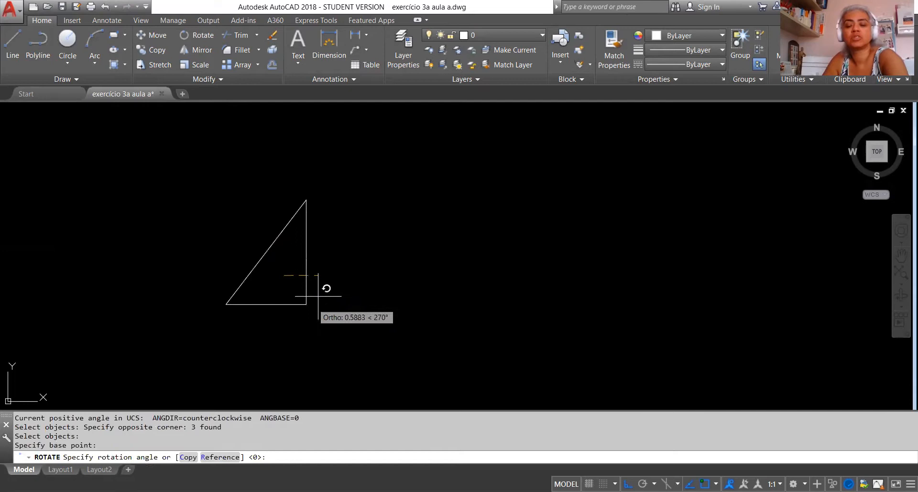
pyautogui.press('F8')
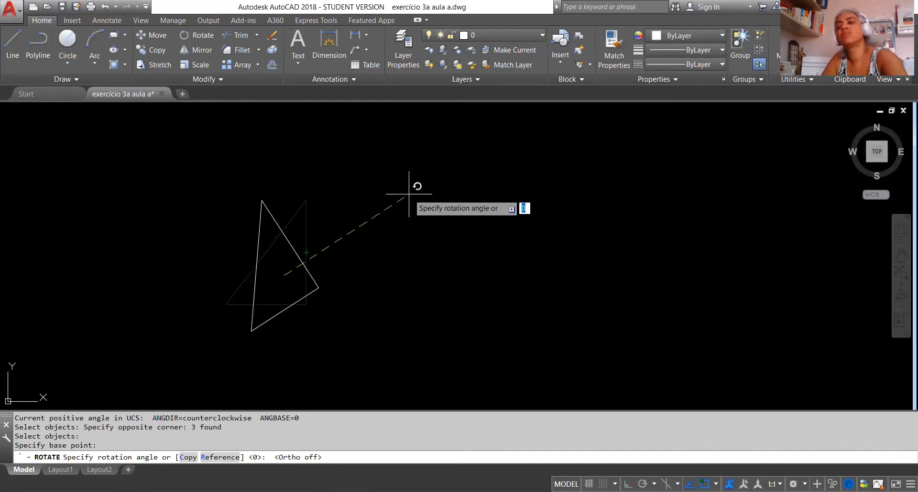
pyautogui.press('Escape')
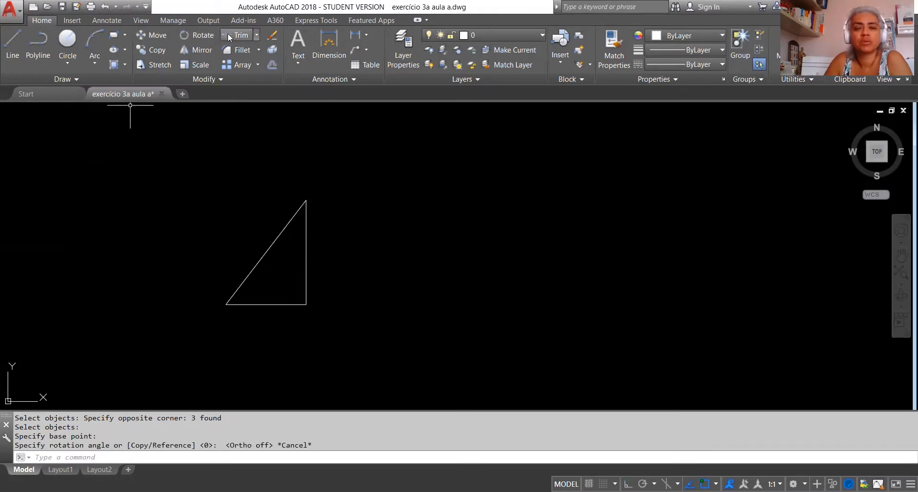
# Step: Mirror the whole triangle across a vertical line just beyond its vertical side, with Ortho on, keeping the source objects
pyautogui.click(256, 35)
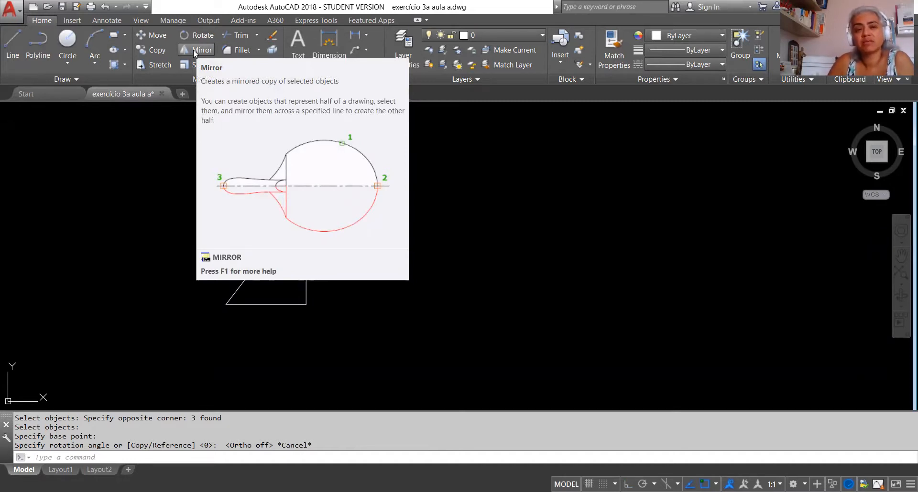
pyautogui.click(193, 49)
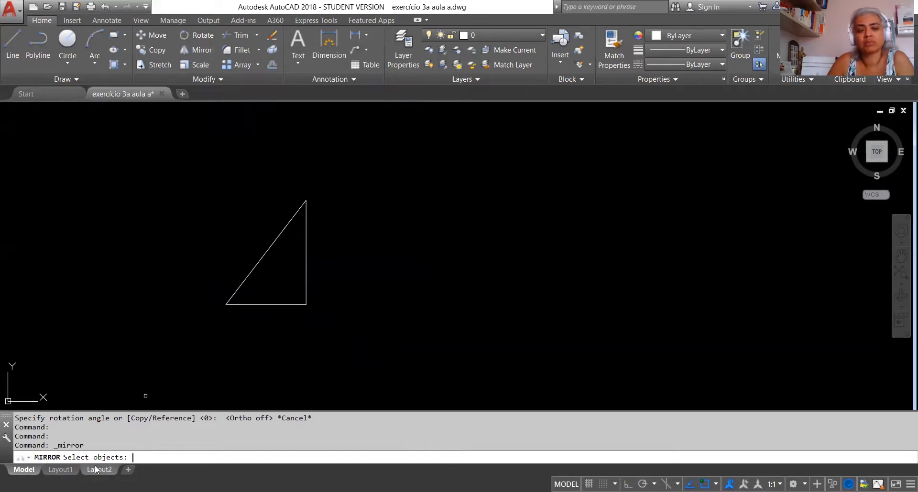
pyautogui.moveTo(348, 318); pyautogui.dragTo(240, 218)
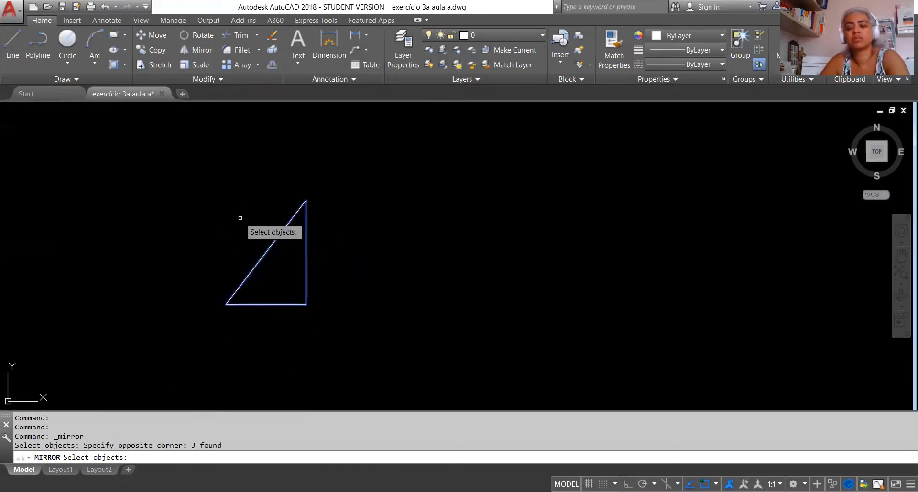
pyautogui.press('Return')
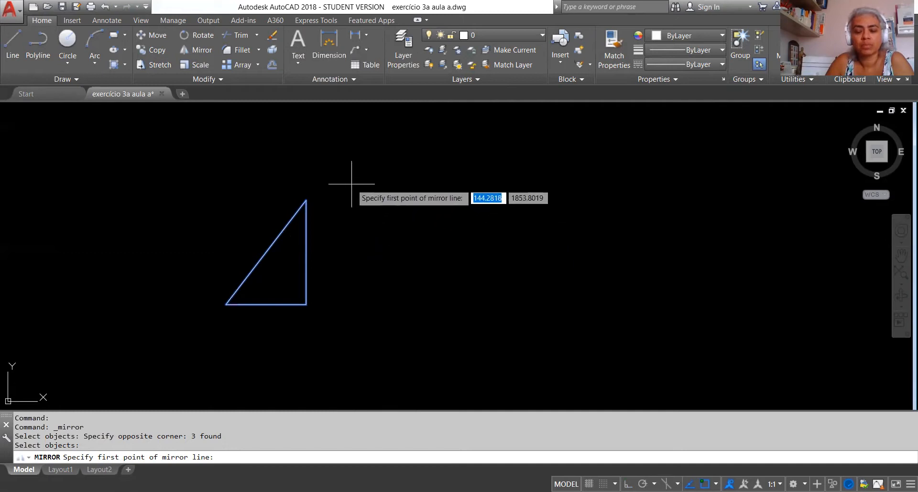
pyautogui.click(353, 163)
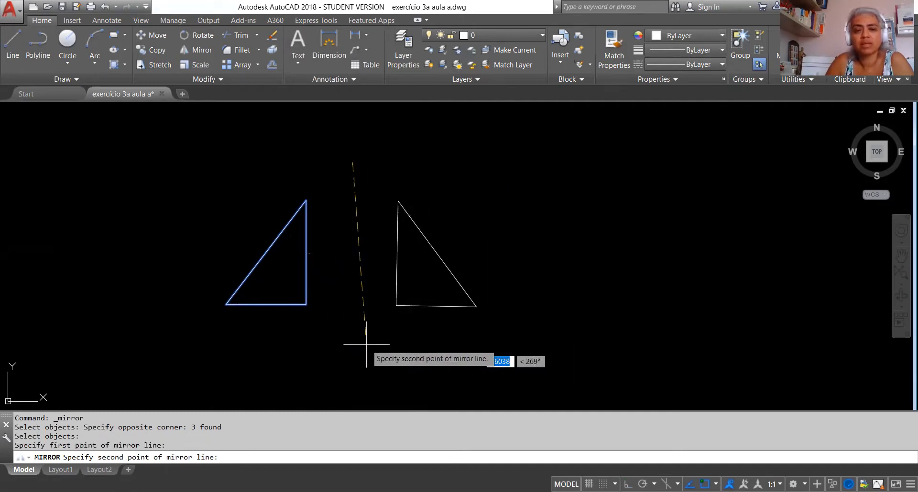
pyautogui.press('F8')
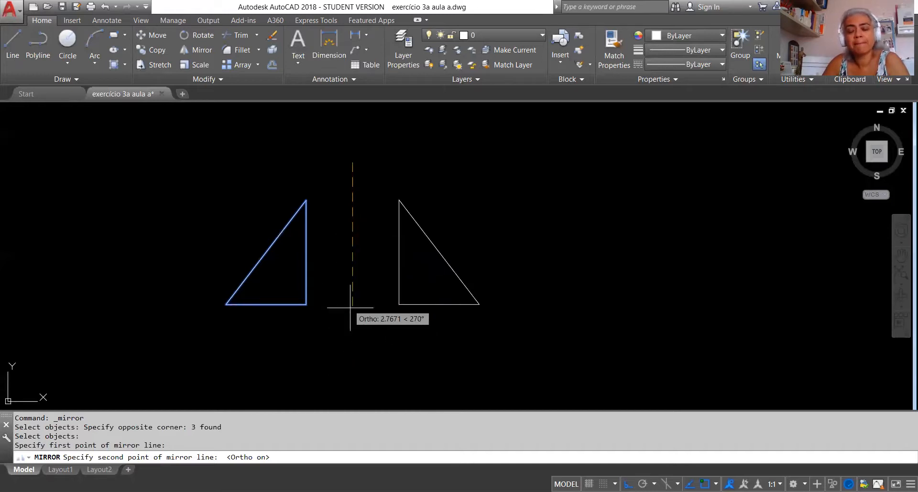
pyautogui.click(355, 350)
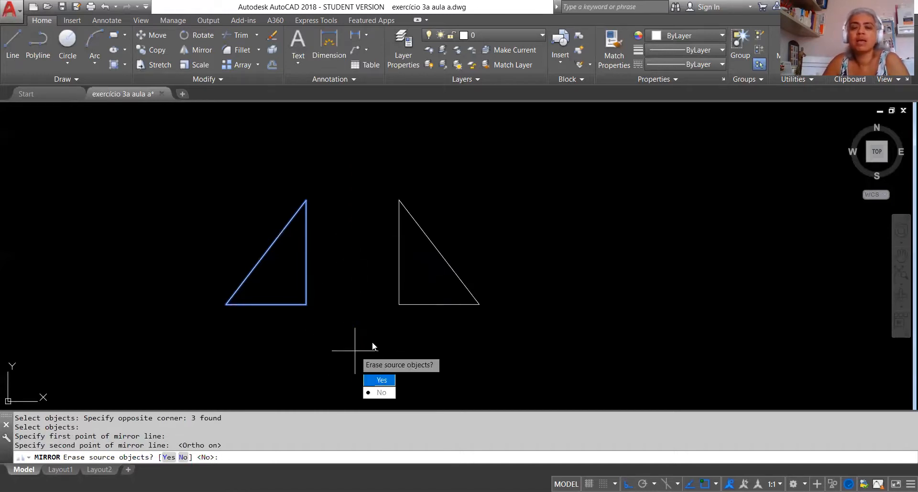
pyautogui.click(388, 394)
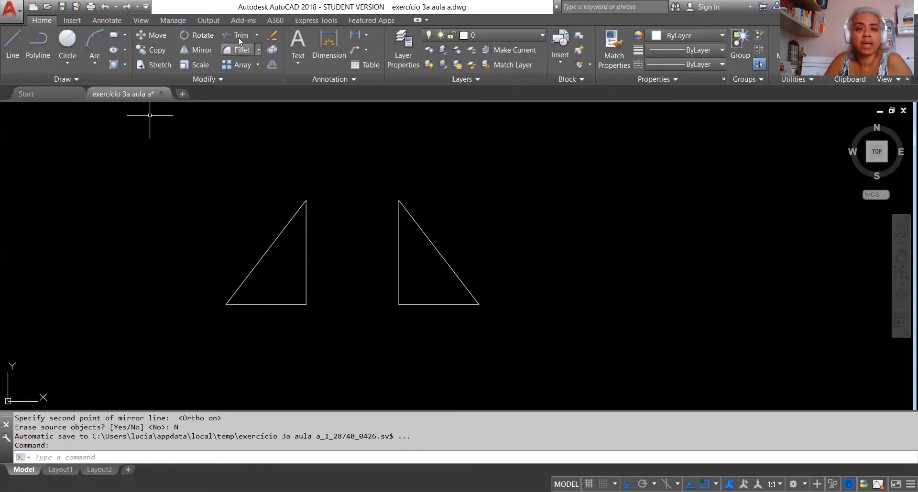
# Step: Mirror both triangles across a vertical line through the left triangle's acute base corner, erasing the source objects
pyautogui.click(209, 49)
pyautogui.click(506, 334)
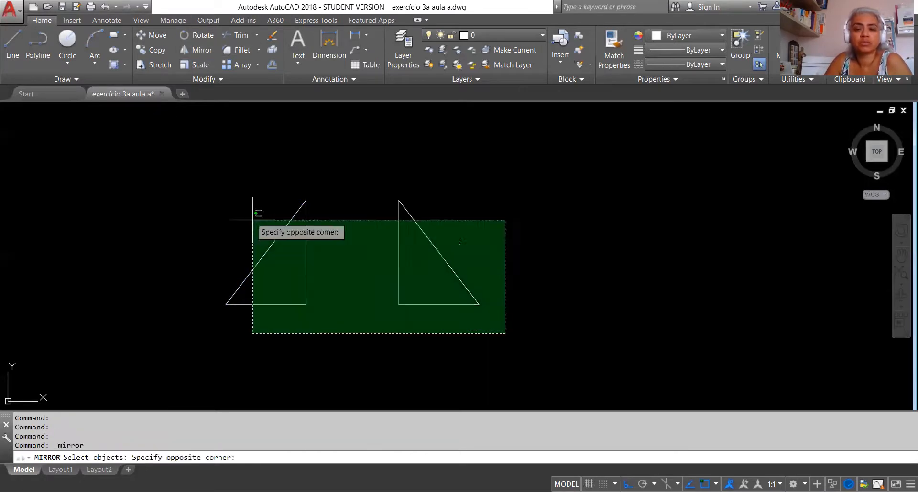
pyautogui.click(194, 169)
pyautogui.press('Return')
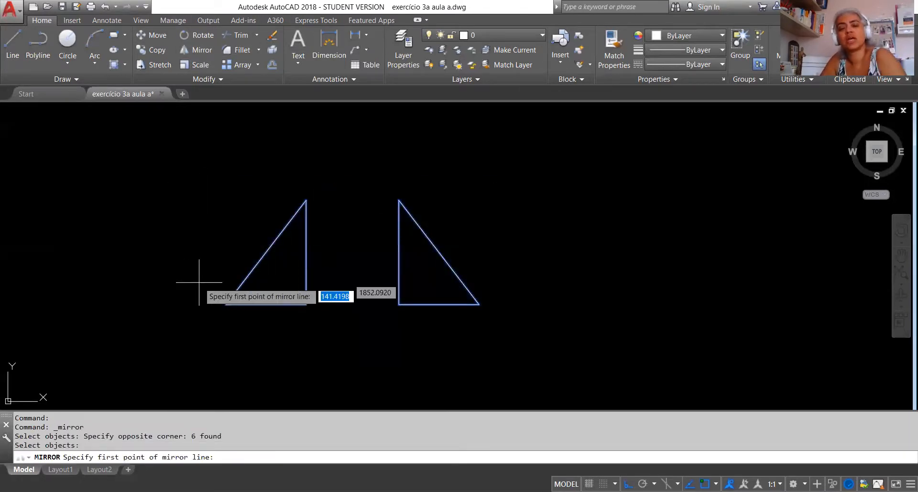
pyautogui.click(226, 304)
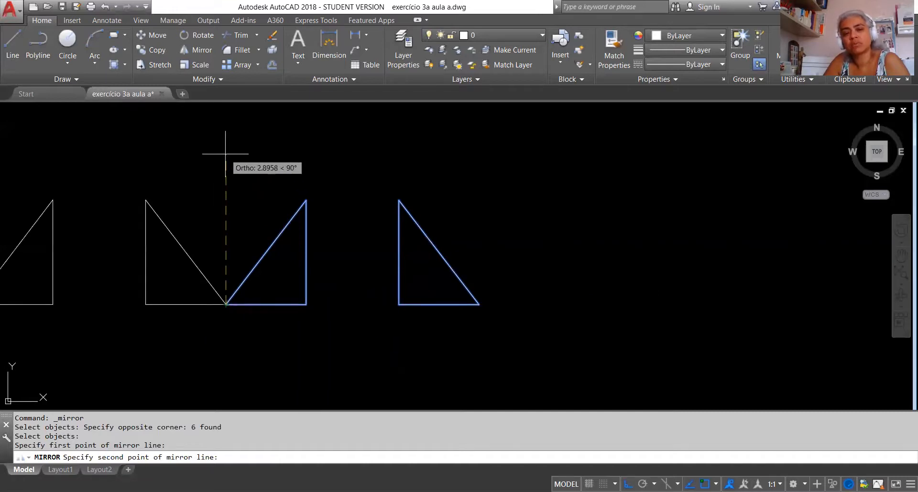
pyautogui.scroll(-2, 227, 143)
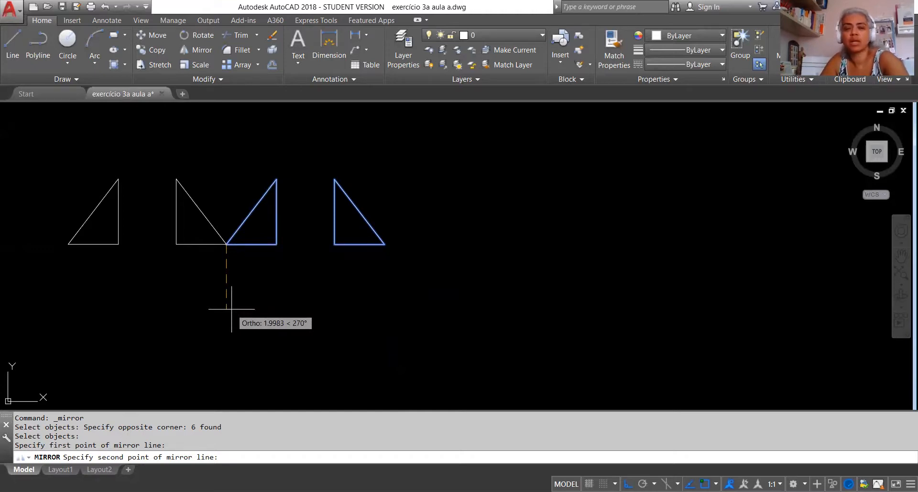
pyautogui.click(231, 309)
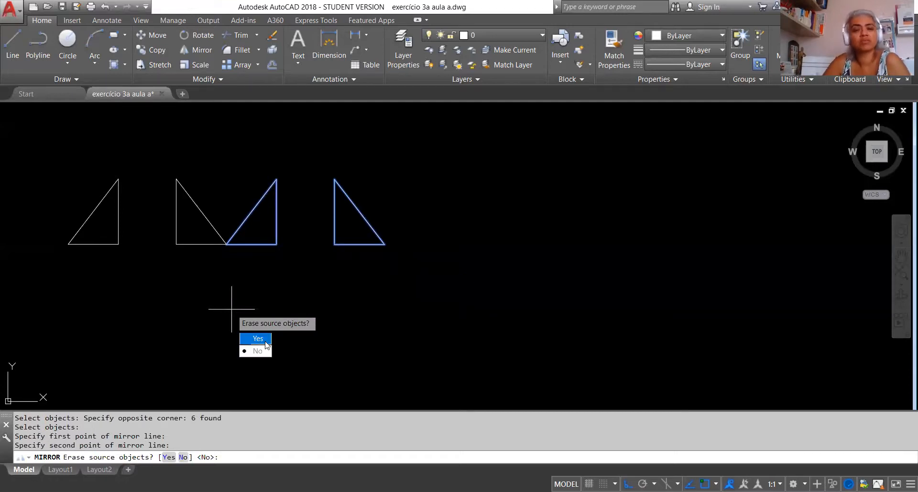
pyautogui.click(268, 339)
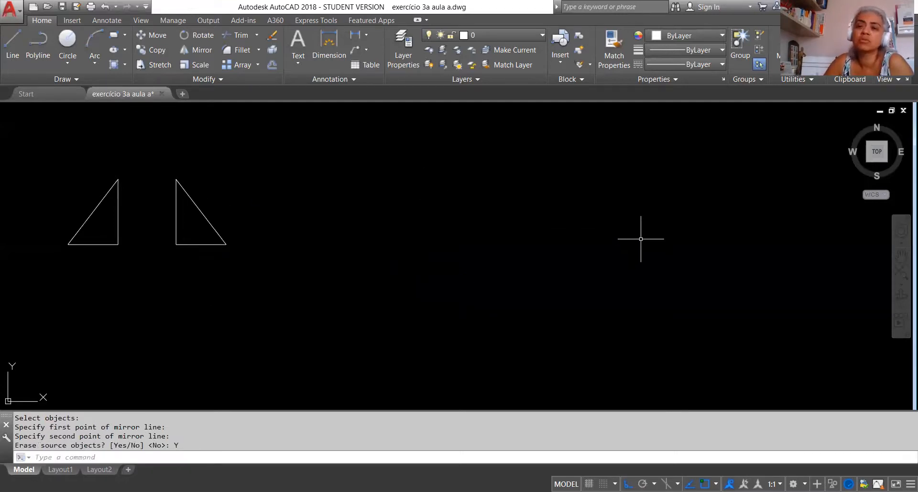
pyautogui.click(187, 50)
pyautogui.click(248, 272)
pyautogui.click(164, 158)
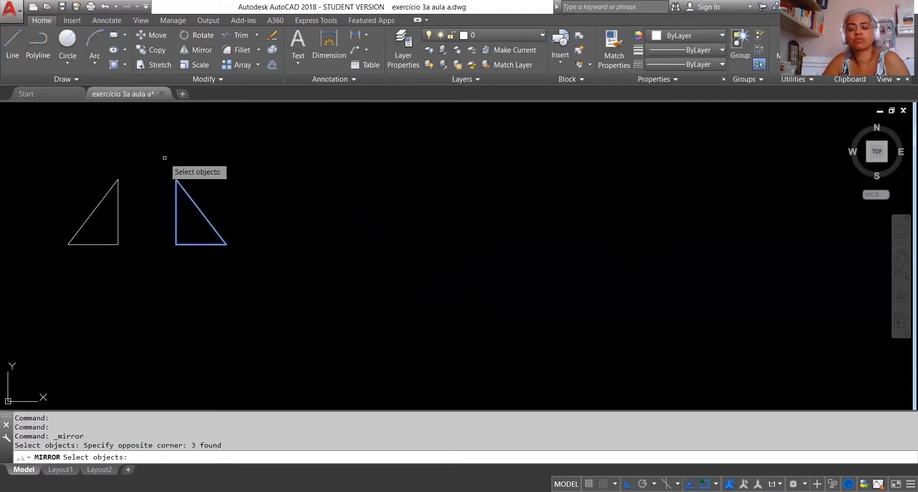
pyautogui.press('Return')
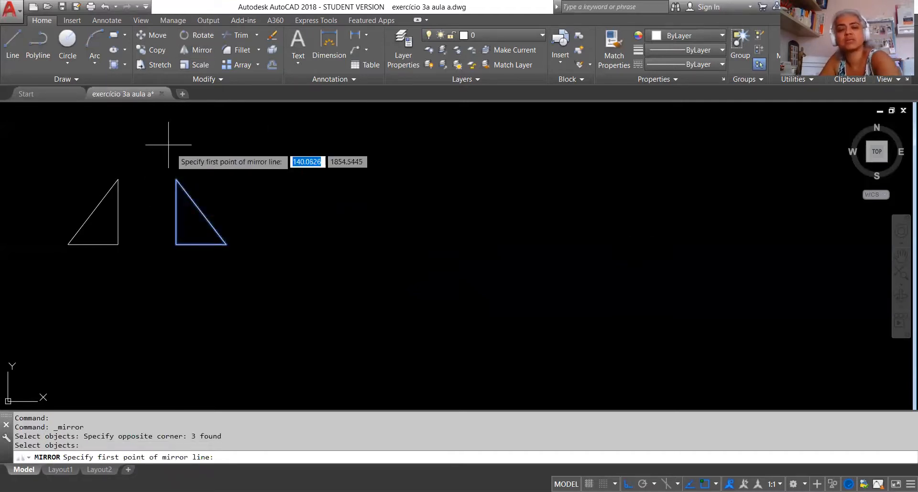
pyautogui.click(196, 230)
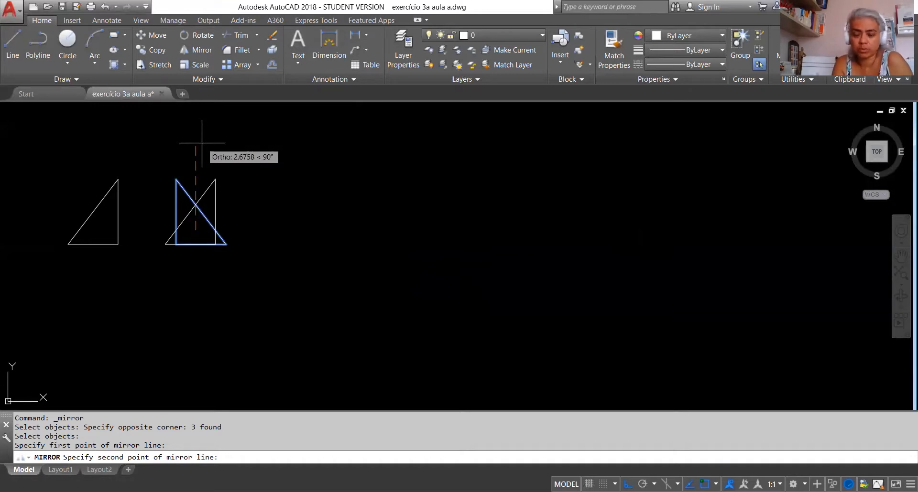
pyautogui.press('Escape')
# Step: Move the left triangle horizontally about 1.8 units away from the other triangle
pyautogui.moveTo(140, 246); pyautogui.dragTo(245, 252, button='middle')
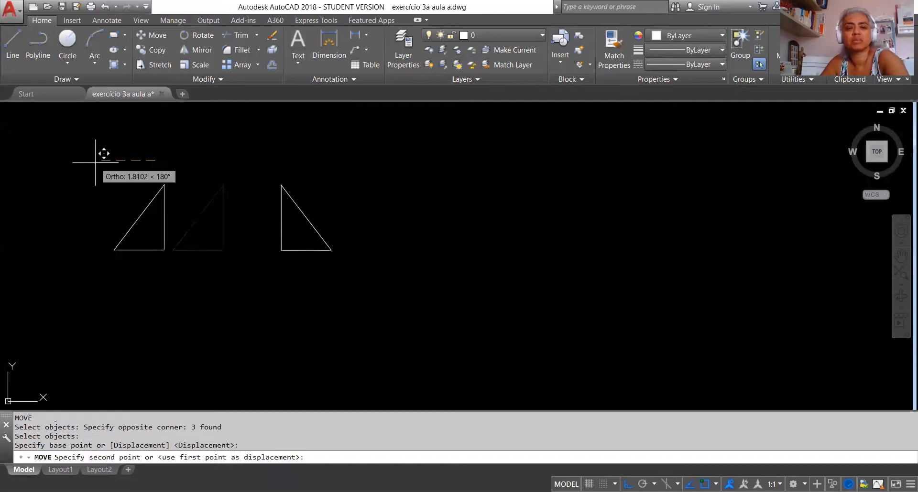
pyautogui.click(102, 153)
pyautogui.press('Escape')
pyautogui.click(201, 49)
pyautogui.click(189, 264)
pyautogui.click(98, 177)
pyautogui.press('Return')
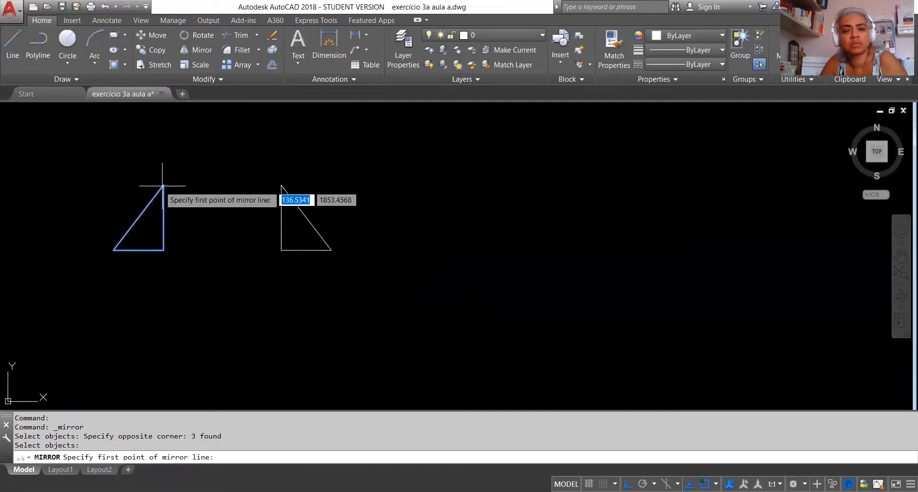
pyautogui.press('Escape')
# Step: Mirror the three lines of the left triangle across its own vertical side, keeping the source objects
pyautogui.click(201, 50)
pyautogui.click(149, 201)
pyautogui.click(165, 215)
pyautogui.click(153, 243)
pyautogui.click(146, 256)
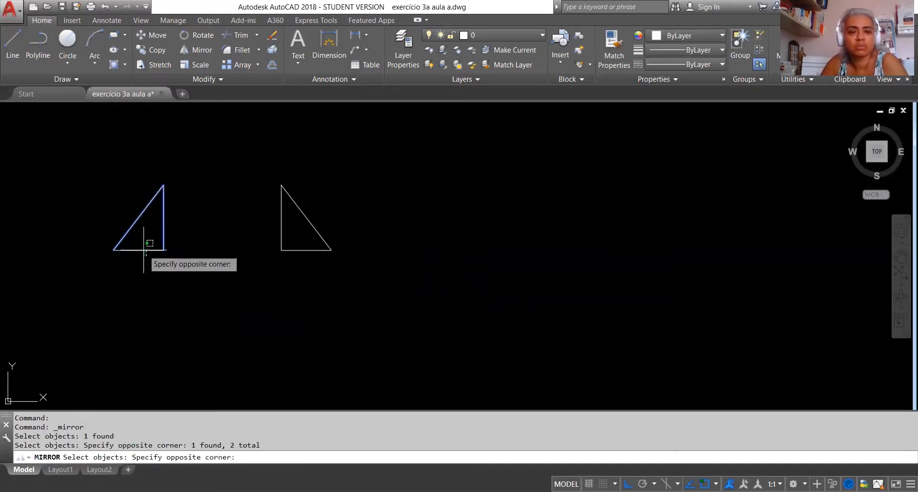
pyautogui.click(144, 250)
pyautogui.press('Return')
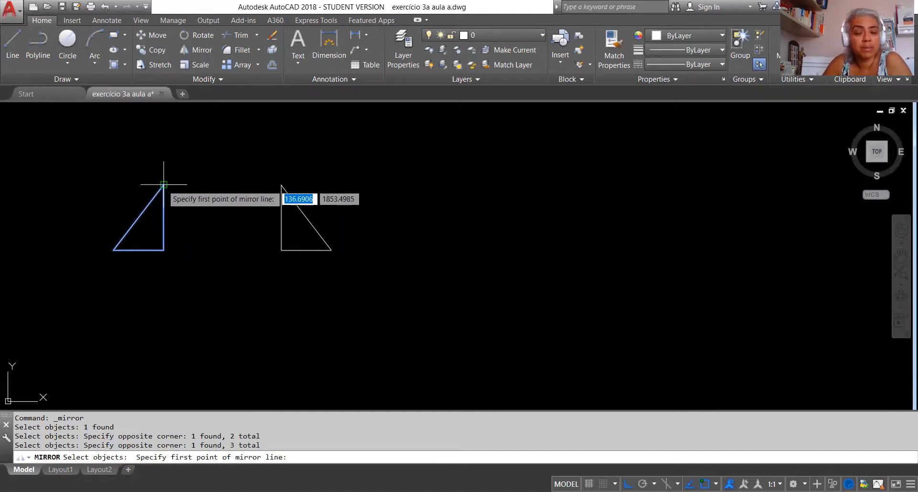
pyautogui.click(164, 185)
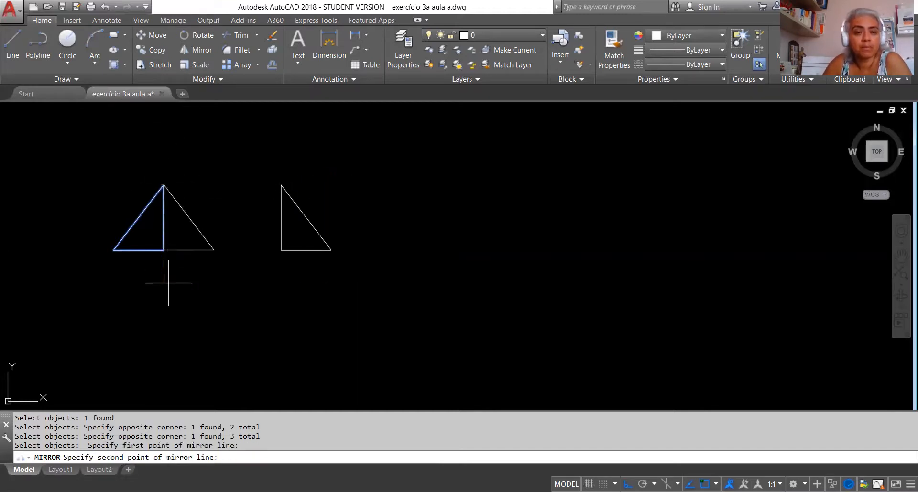
pyautogui.click(164, 322)
pyautogui.click(193, 366)
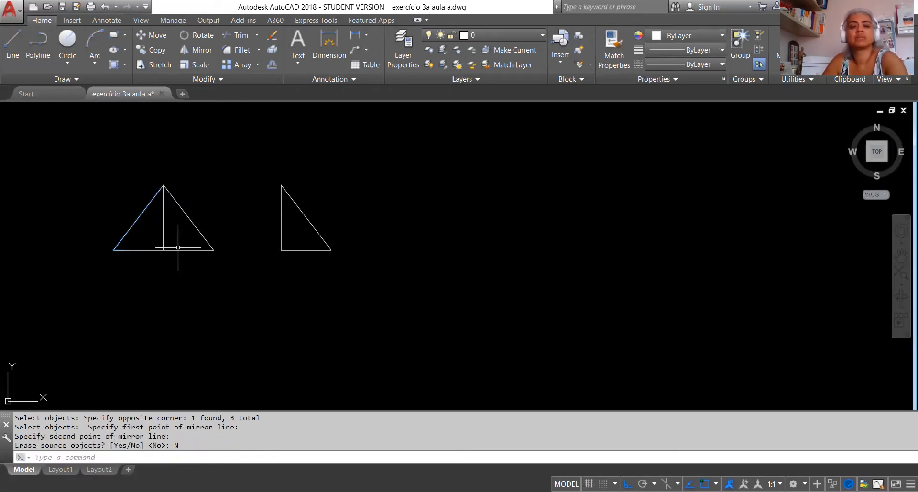
pyautogui.press('Escape')
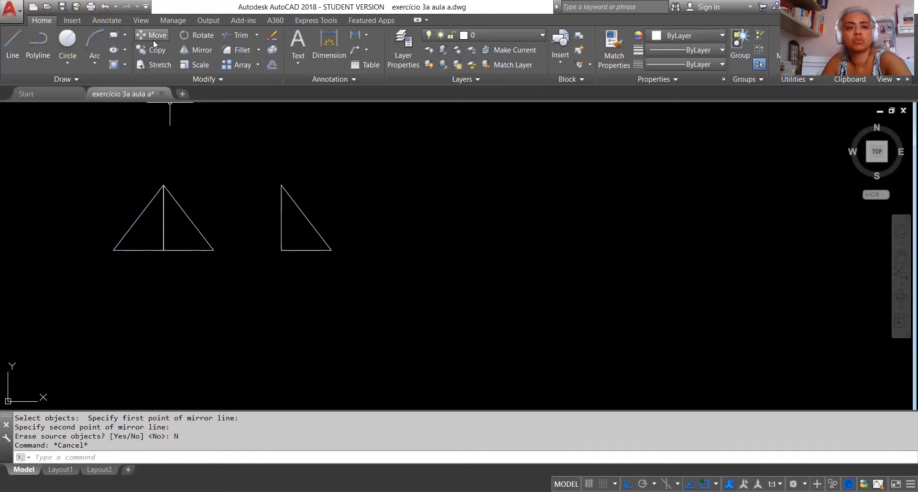
# Step: Mirror the two joined triangles across their horizontal base, erasing the source objects, and undo the mirror
pyautogui.click(203, 50)
pyautogui.click(225, 259)
pyautogui.click(113, 181)
pyautogui.press('Return')
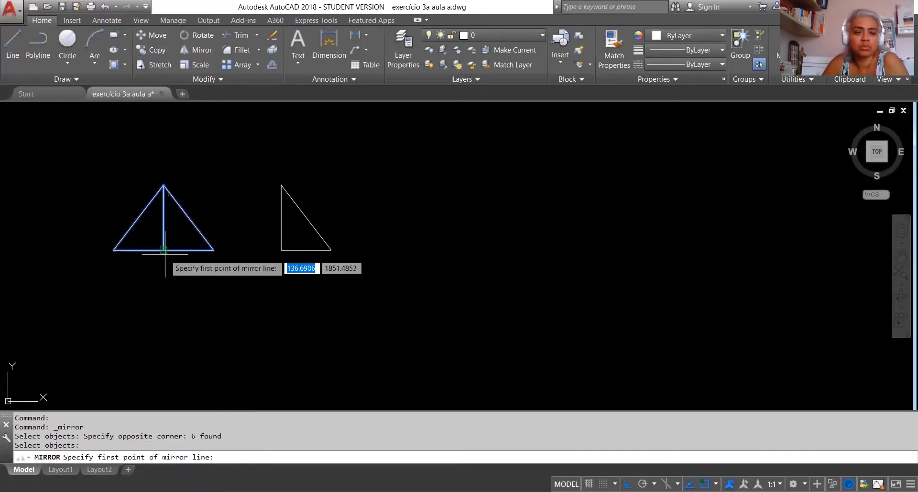
pyautogui.click(114, 250)
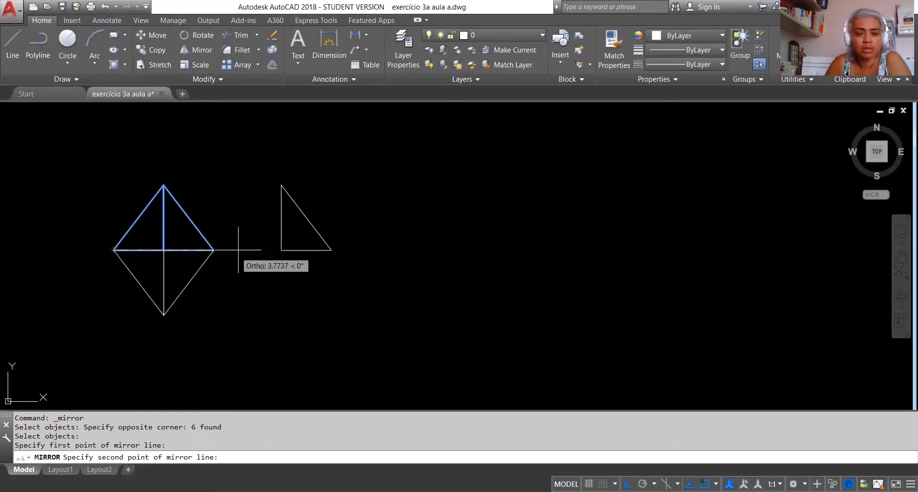
pyautogui.click(255, 248)
pyautogui.click(281, 277)
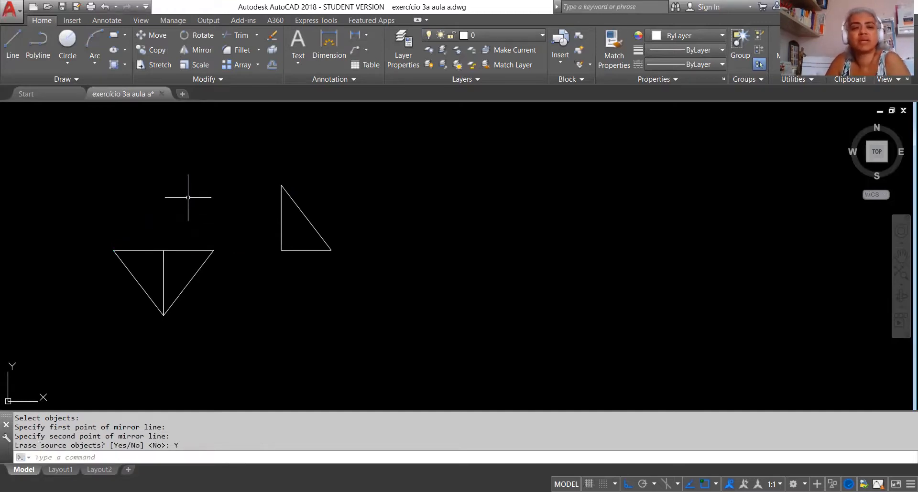
pyautogui.hotkey('ctrl', 'z')
# Step: Mirror the two joined triangles across their horizontal base to form a diamond, keeping the source objects
pyautogui.click(195, 50)
pyautogui.moveTo(212, 272); pyautogui.dragTo(80, 171)
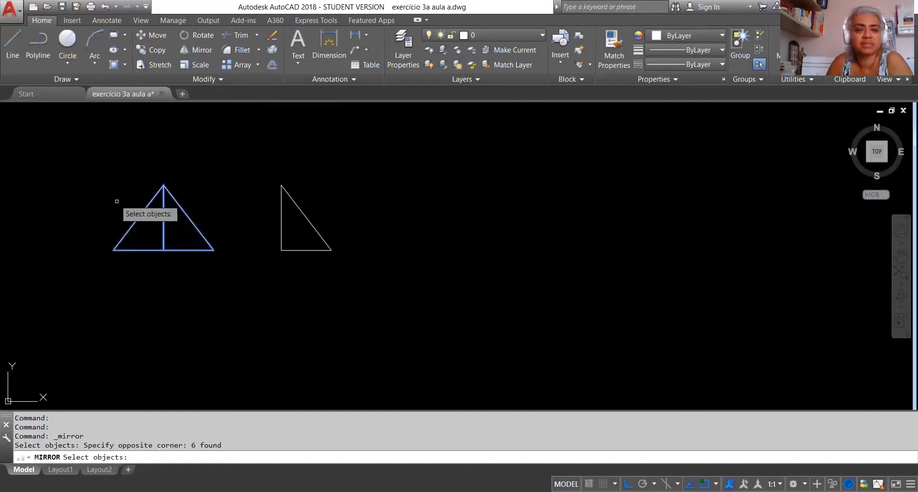
pyautogui.press('Return')
pyautogui.click(114, 250)
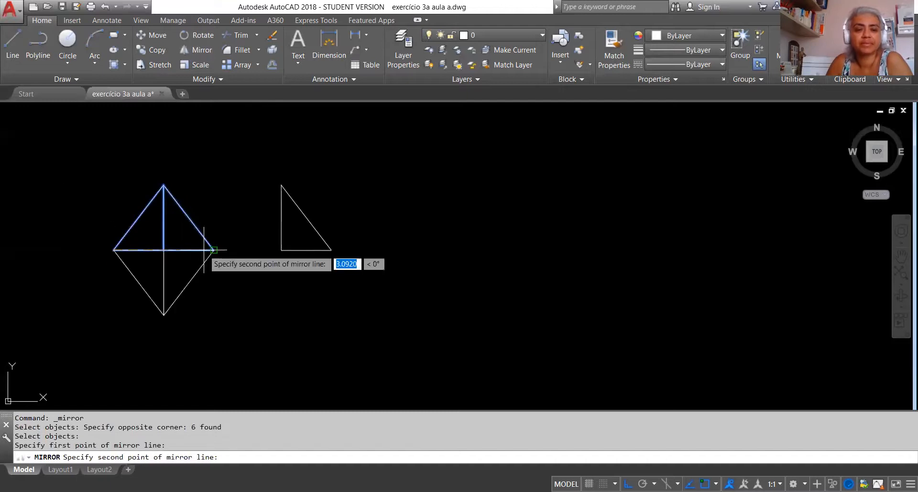
pyautogui.click(213, 249)
pyautogui.click(228, 296)
pyautogui.moveTo(279, 311); pyautogui.dragTo(321, 326, button='middle')
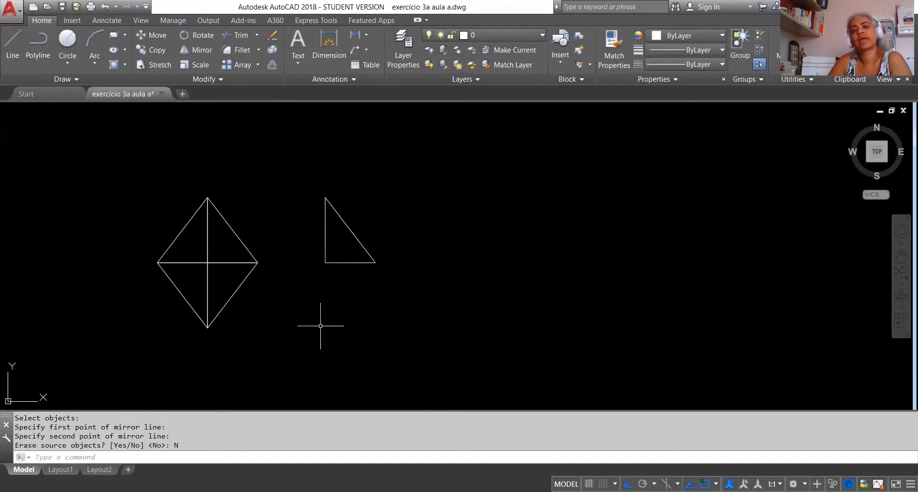
# Step: Mirror the whole diamond across its upper-left edge with Ortho off, keeping the source objects
pyautogui.click(196, 50)
pyautogui.click(257, 329)
pyautogui.click(130, 203)
pyautogui.press('Return')
pyautogui.click(157, 262)
pyautogui.press('F8')
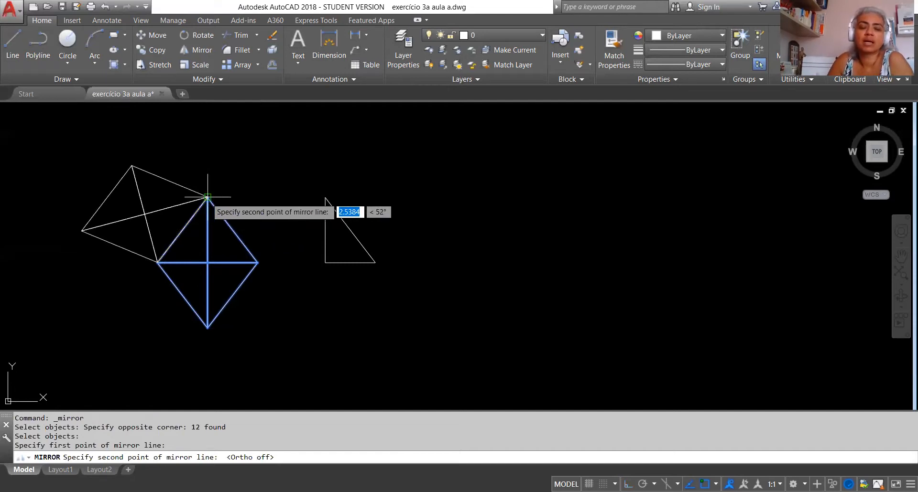
pyautogui.click(208, 196)
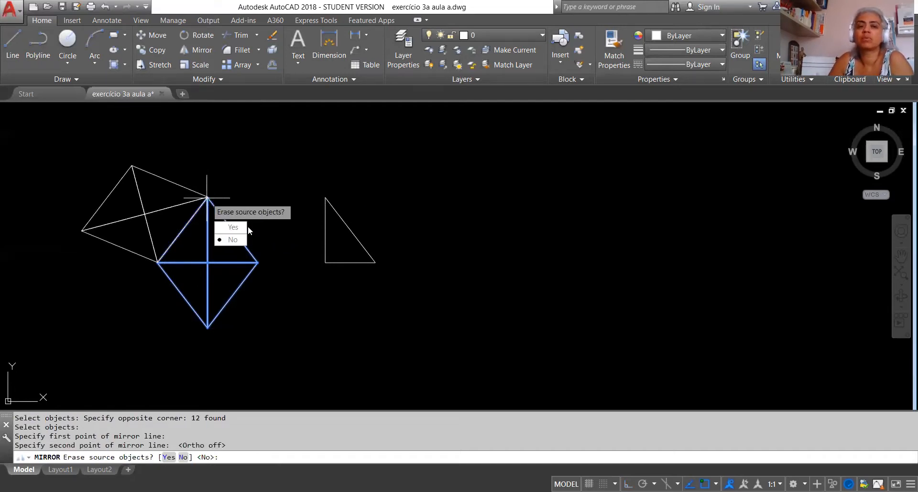
pyautogui.click(247, 225)
pyautogui.click(282, 268)
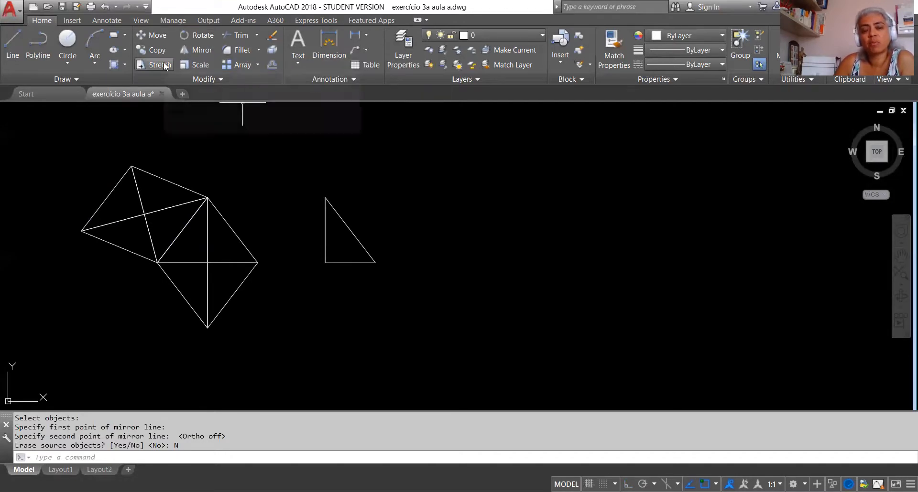
# Step: Draw a rectangle 0.9 wide and 2 high in the empty area left of the diamonds
pyautogui.moveTo(309, 170); pyautogui.dragTo(380, 209, button='middle')
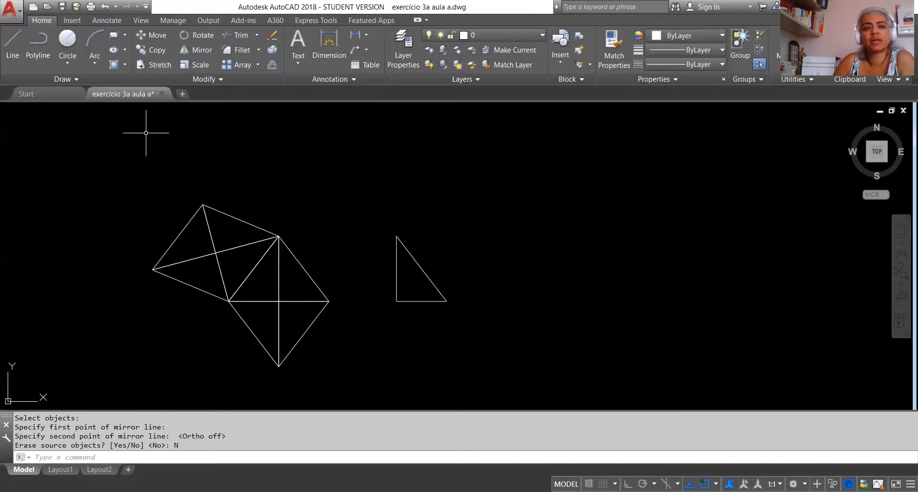
pyautogui.click(112, 36)
pyautogui.moveTo(124, 244); pyautogui.dragTo(391, 226, button='middle')
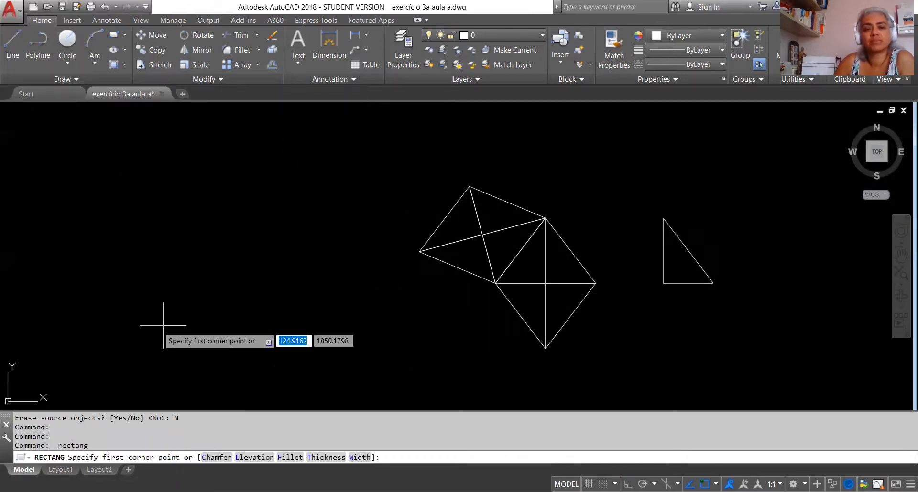
pyautogui.click(106, 332)
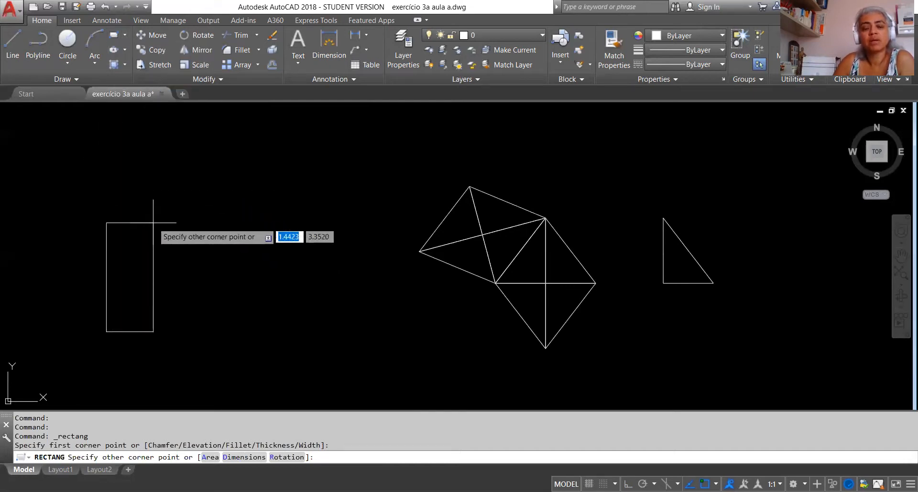
pyautogui.write(',')
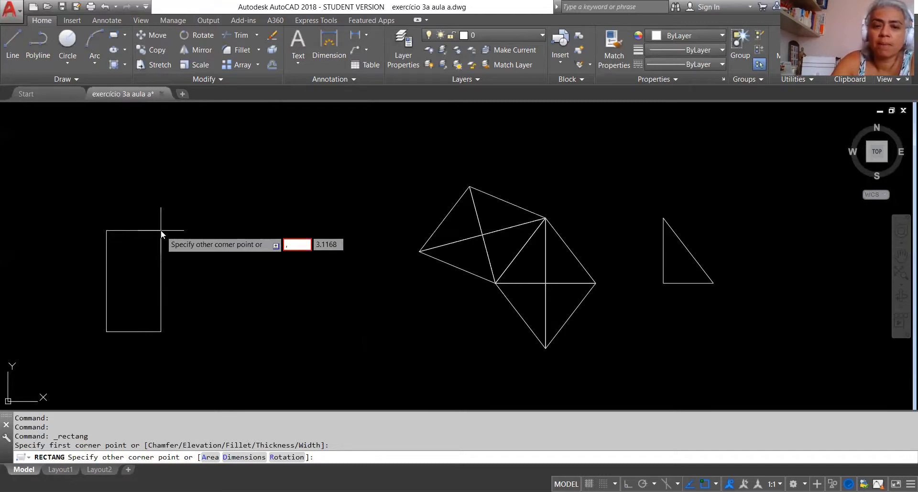
pyautogui.write('.9')
pyautogui.press('Tab')
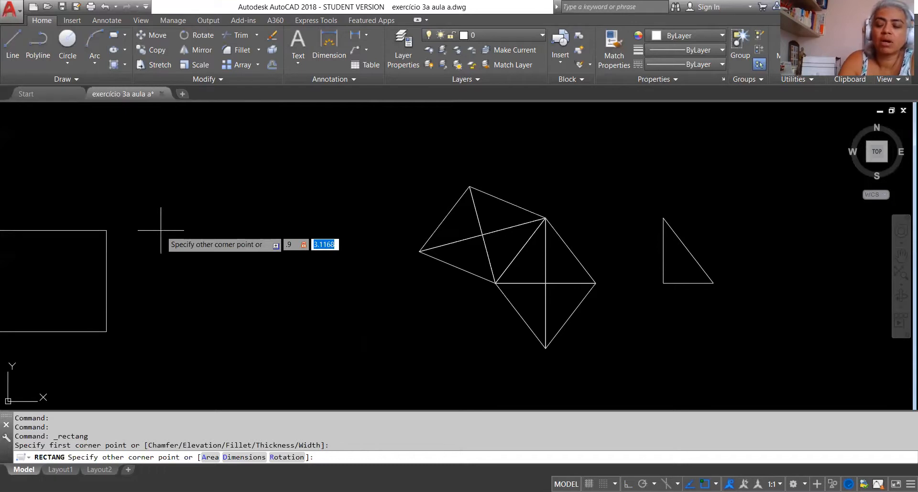
pyautogui.write('2')
pyautogui.press('Return')
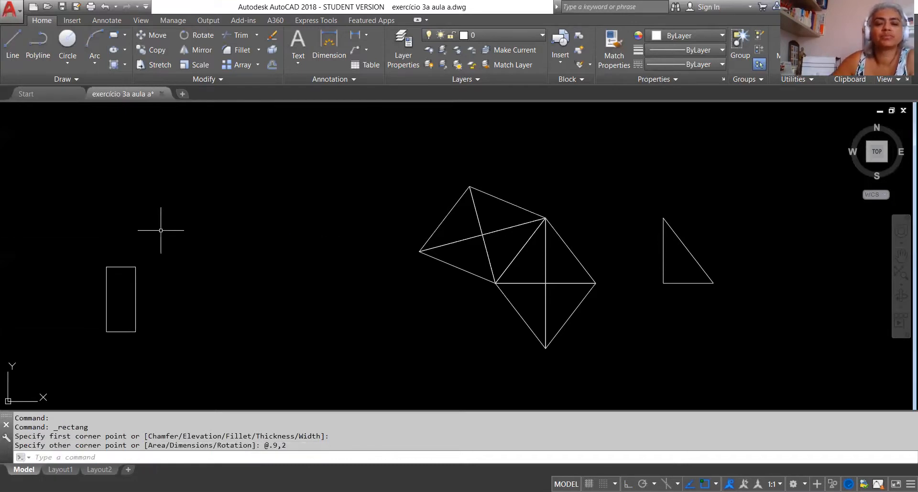
# Step: Copy the rectangle horizontally about 2.56 units to its right with Ortho on
pyautogui.scroll(4, 140, 352)
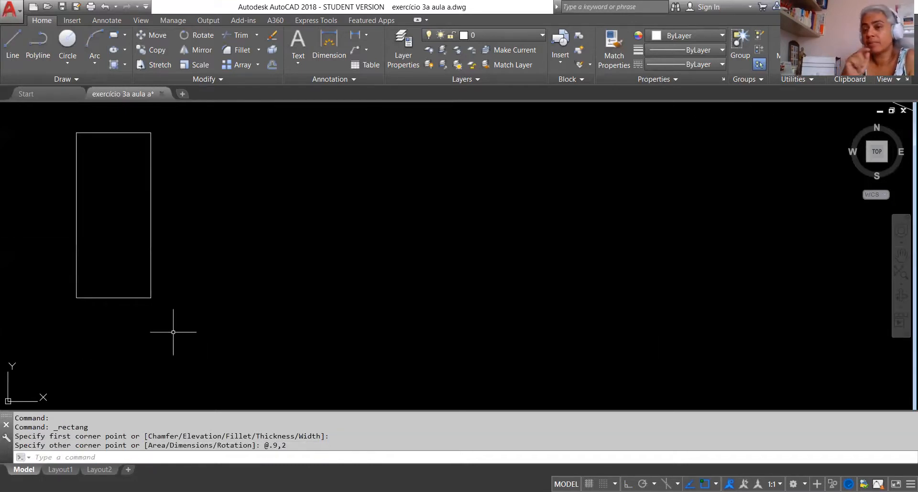
pyautogui.moveTo(318, 317); pyautogui.dragTo(338, 347, button='middle')
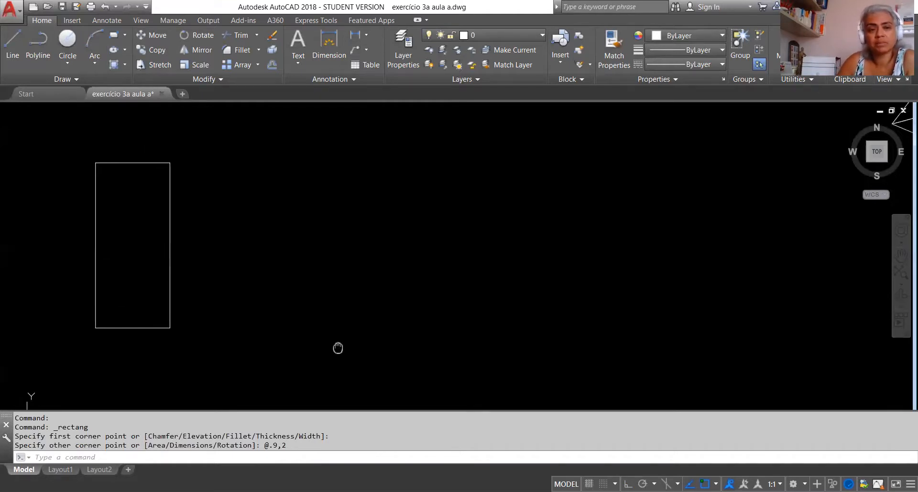
pyautogui.click(159, 48)
pyautogui.click(165, 185)
pyautogui.click(123, 144)
pyautogui.press('Return')
pyautogui.click(129, 143)
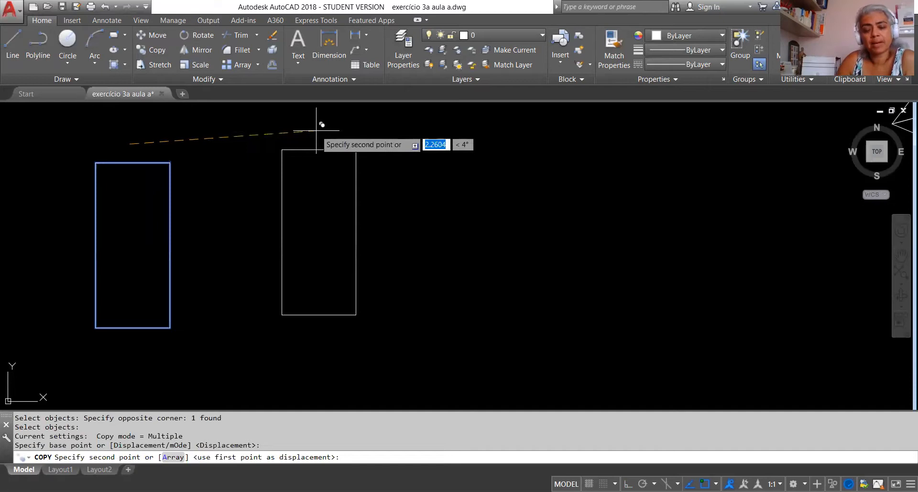
pyautogui.press('F8')
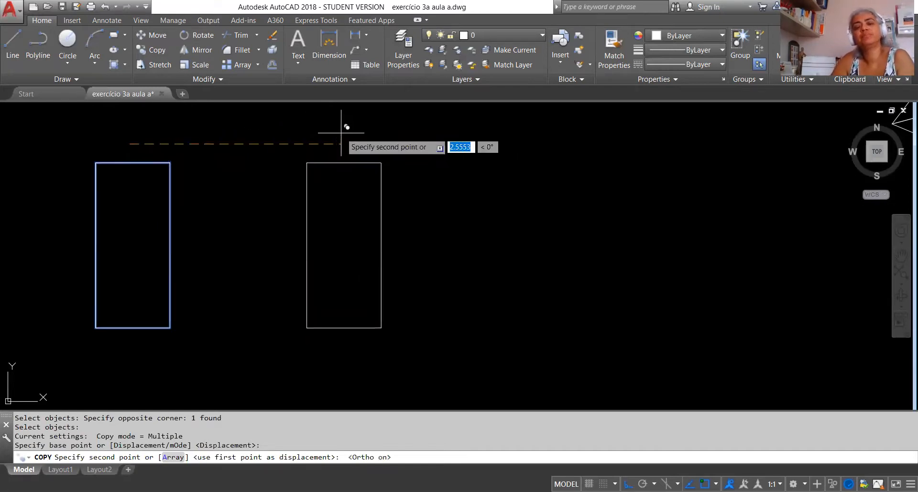
pyautogui.click(341, 142)
pyautogui.press('Return')
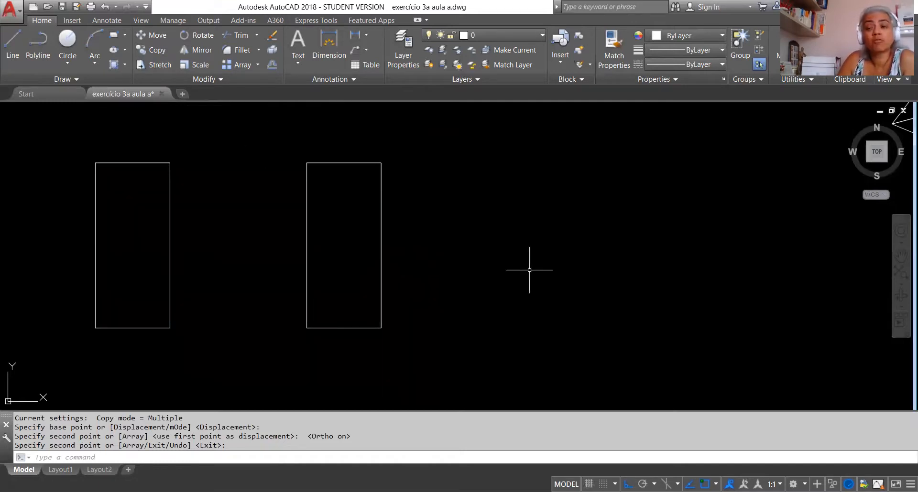
# Step: Stretch the right side of the copied rectangle 0.5 units outward, selecting only its right corners with a crossing window
pyautogui.click(153, 67)
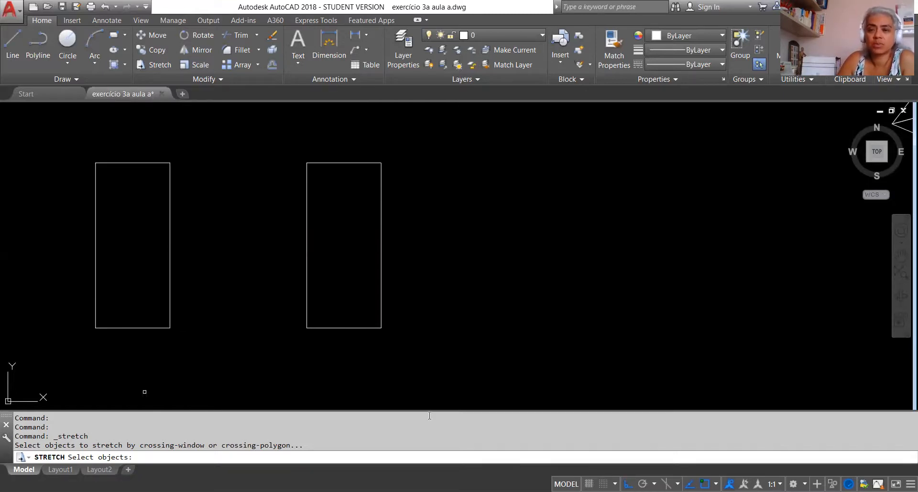
pyautogui.click(553, 363)
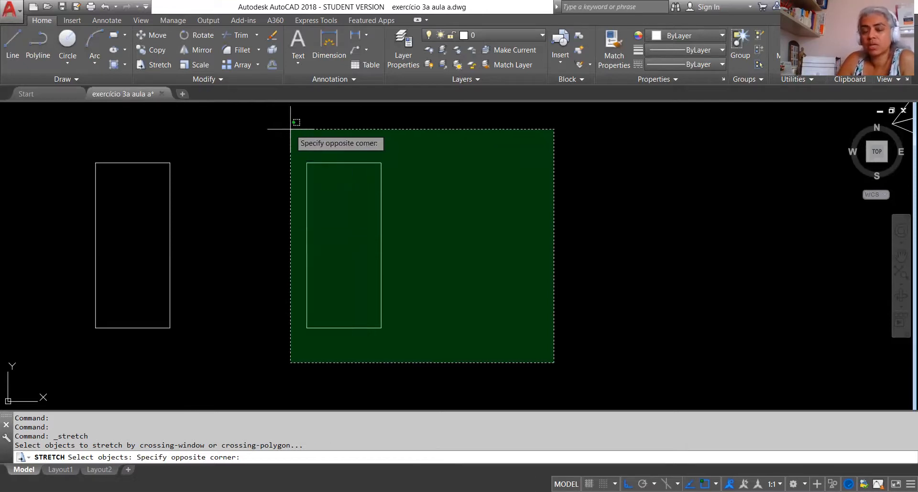
pyautogui.click(356, 122)
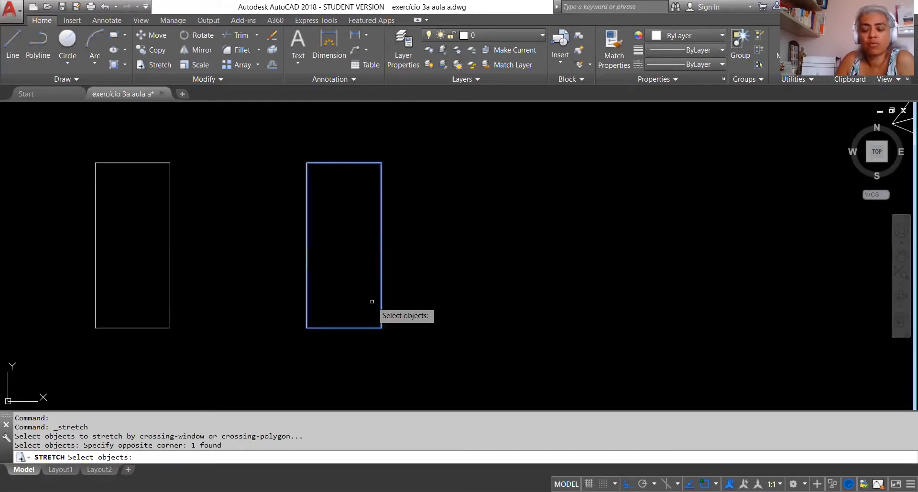
pyautogui.press('Return')
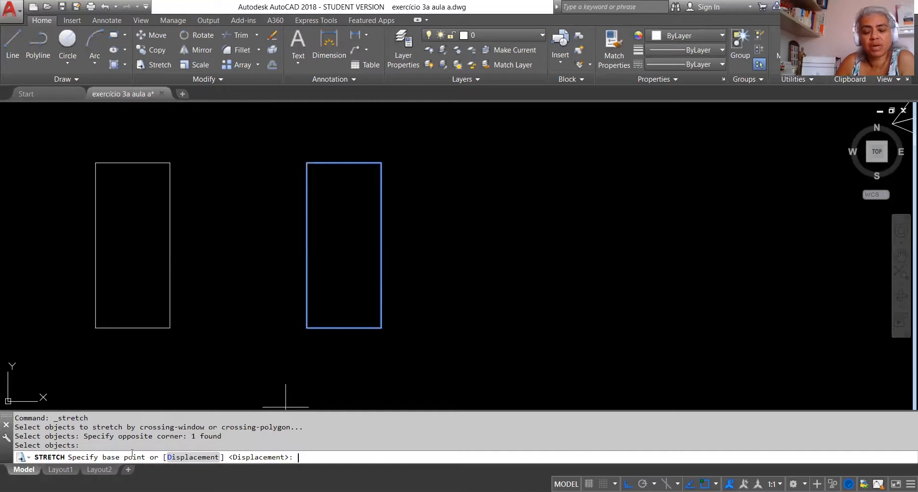
pyautogui.click(365, 369)
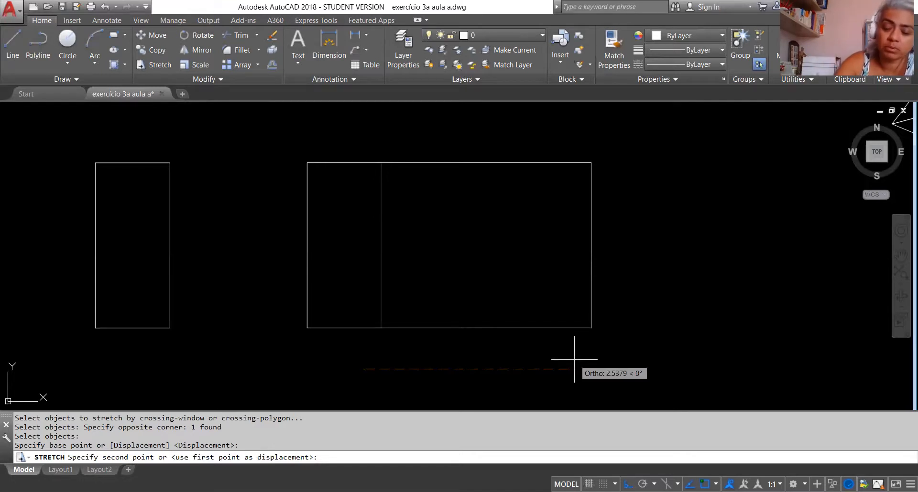
pyautogui.write('.5')
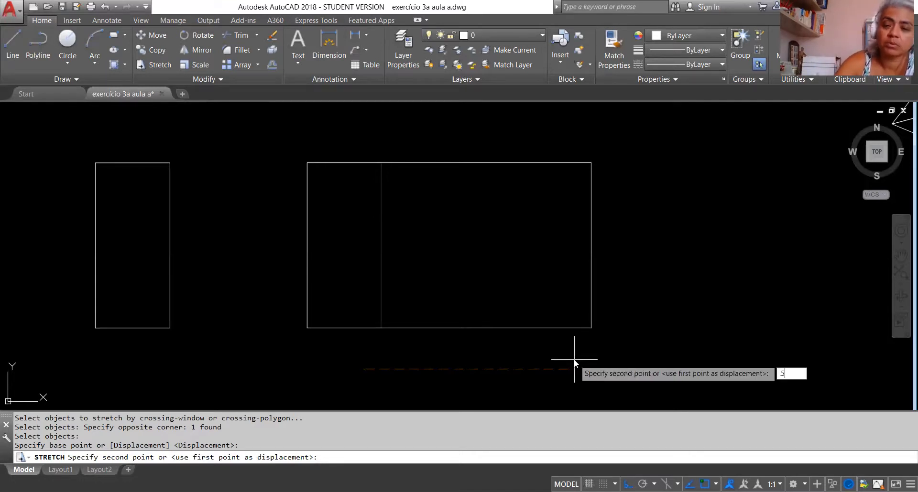
pyautogui.press('Return')
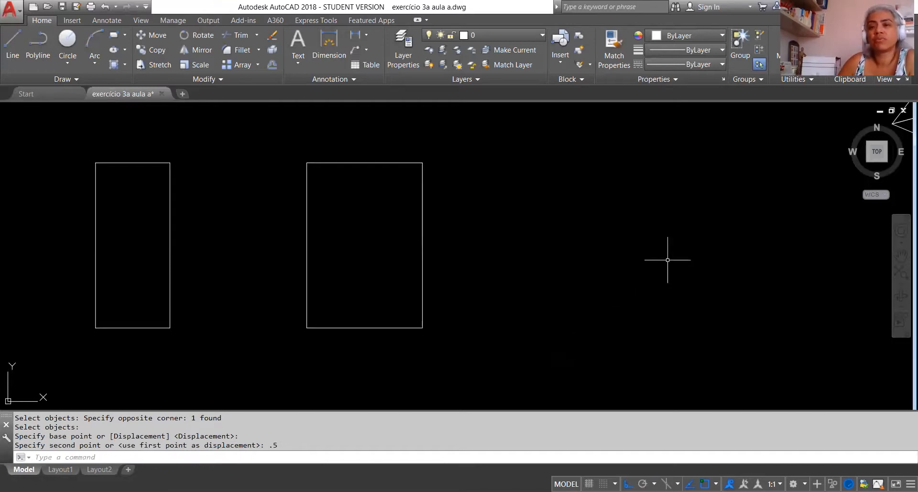
# Step: Measure the widths of the original rectangle and the stretched copy
pyautogui.click(793, 47)
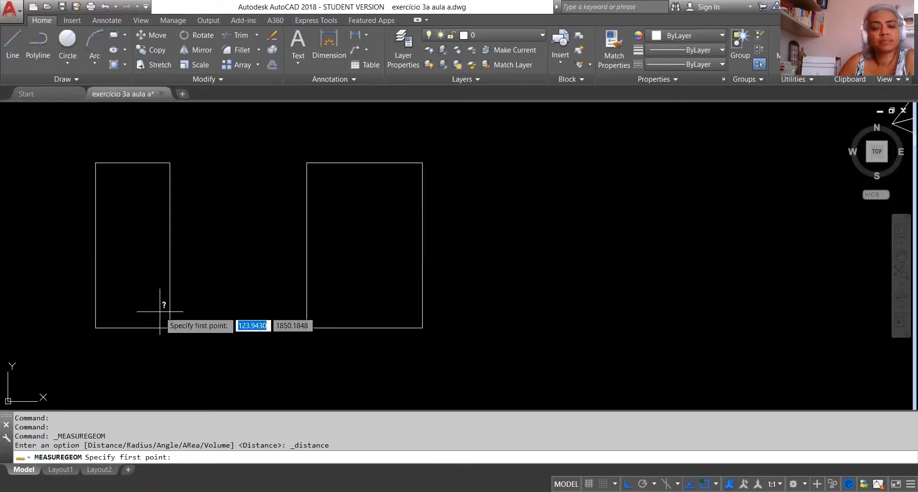
pyautogui.click(96, 299)
pyautogui.click(170, 298)
pyautogui.click(208, 360)
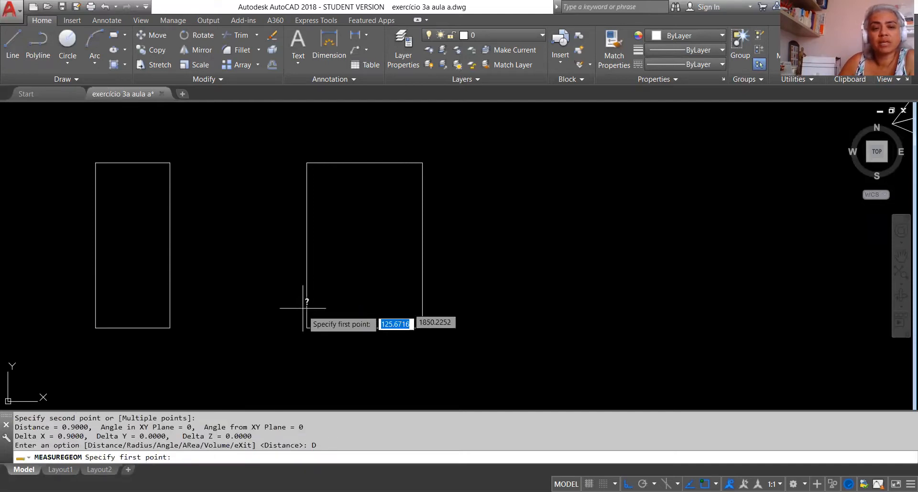
pyautogui.click(307, 328)
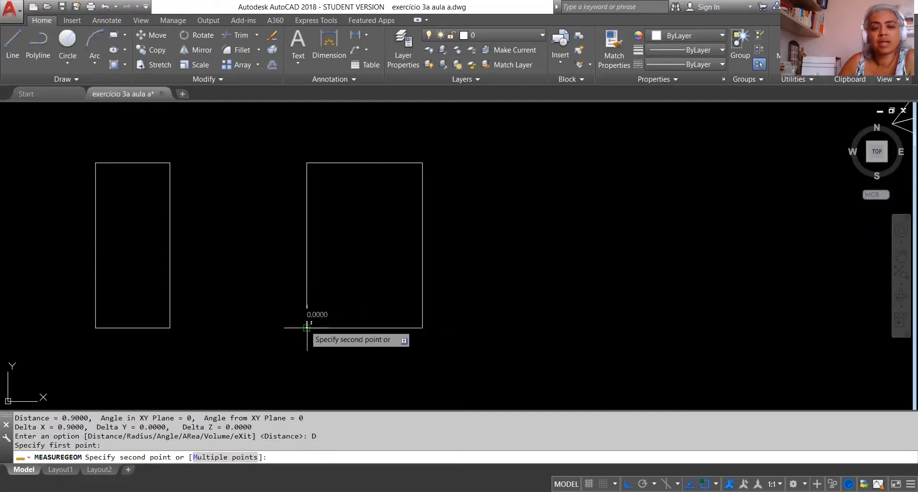
pyautogui.click(423, 328)
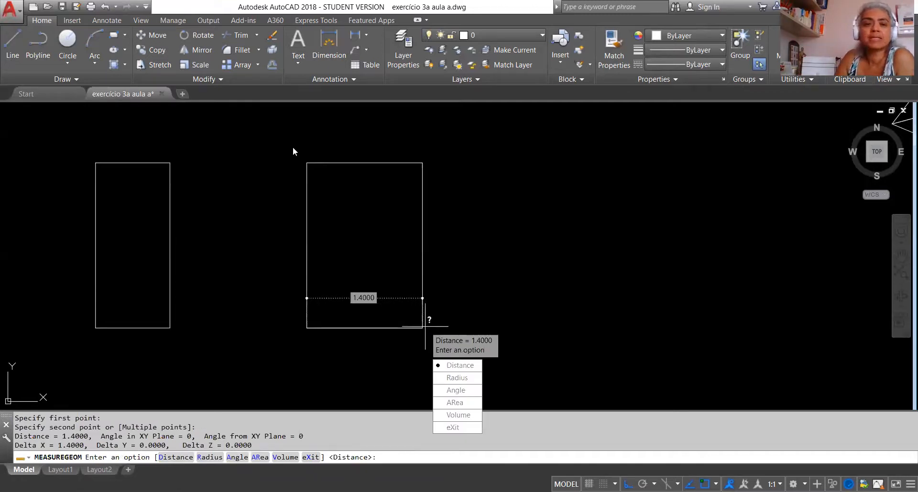
pyautogui.press('Escape')
# Step: Try to stretch the wider rectangle horizontally with a crossing window that encloses the whole shape, and cancel the command
pyautogui.click(154, 65)
pyautogui.click(457, 347)
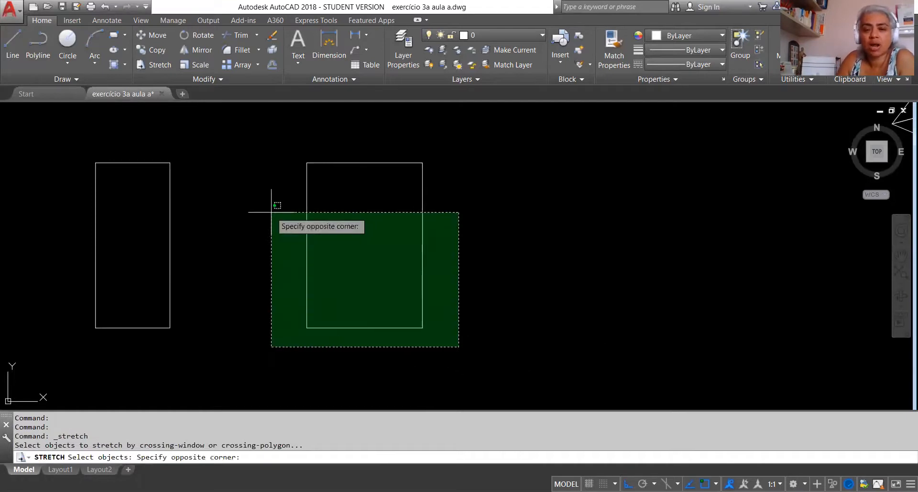
pyautogui.click(261, 147)
pyautogui.press('Return')
pyautogui.click(287, 142)
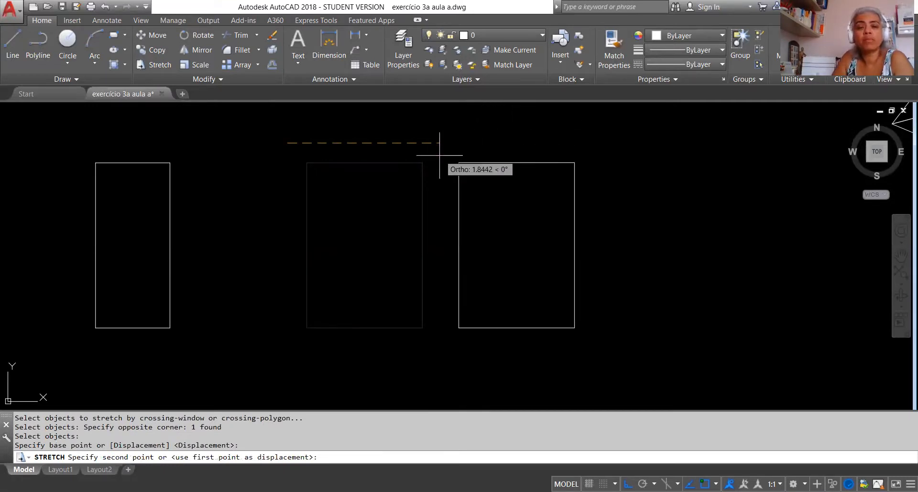
pyautogui.press('Escape')
# Step: Try to stretch the wider rectangle horizontally with only its lower half in the crossing window, and cancel the command
pyautogui.click(161, 67)
pyautogui.click(499, 346)
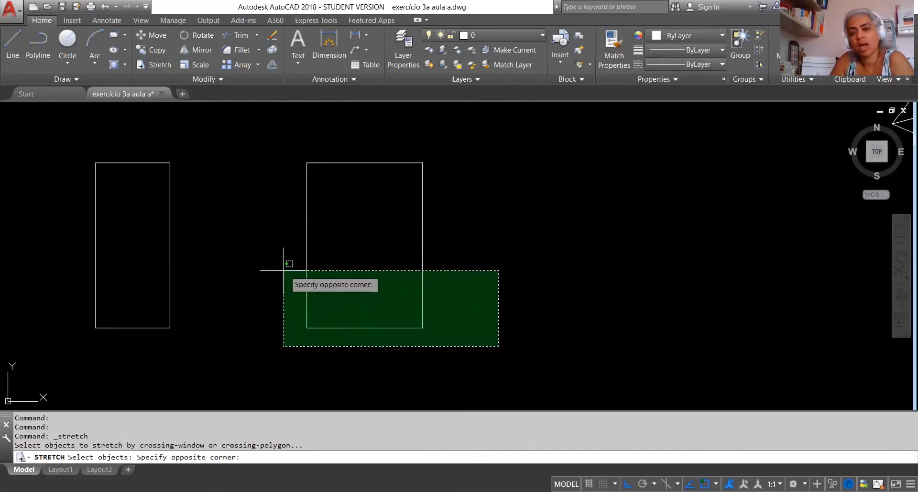
pyautogui.click(246, 239)
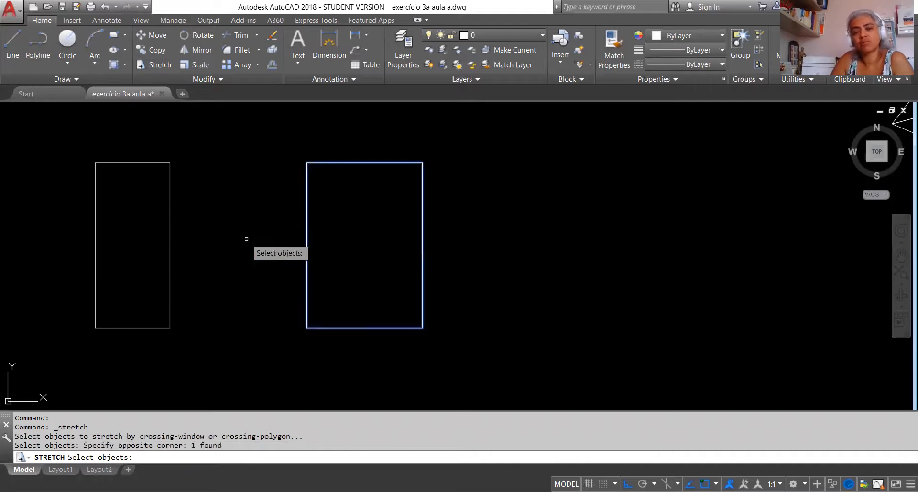
pyautogui.press('Return')
pyautogui.click(481, 198)
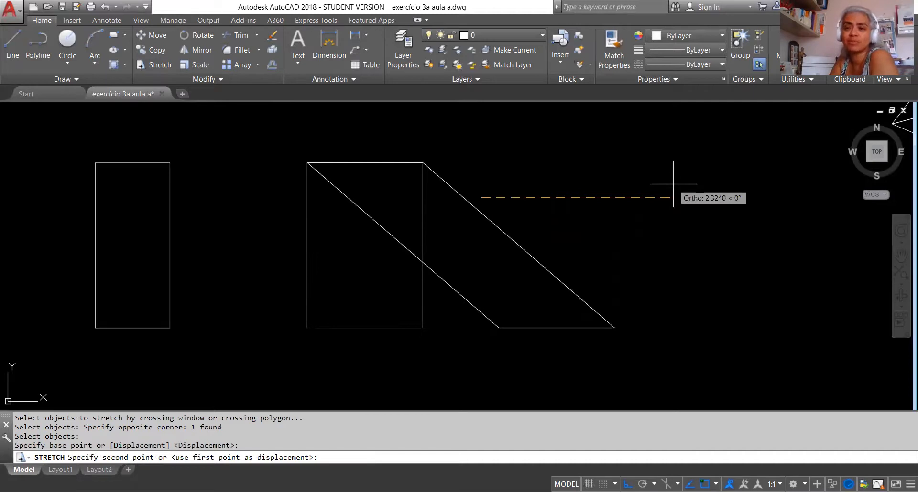
pyautogui.press('Escape')
# Step: Try to stretch the separate right triangle horizontally by its lower-right corner, and cancel the command
pyautogui.scroll(-2, 673, 184)
pyautogui.moveTo(673, 218); pyautogui.dragTo(175, 302, button='middle')
pyautogui.scroll(3, 622, 258)
pyautogui.moveTo(573, 287); pyautogui.dragTo(544, 304, button='middle')
pyautogui.scroll(-1, 543, 305)
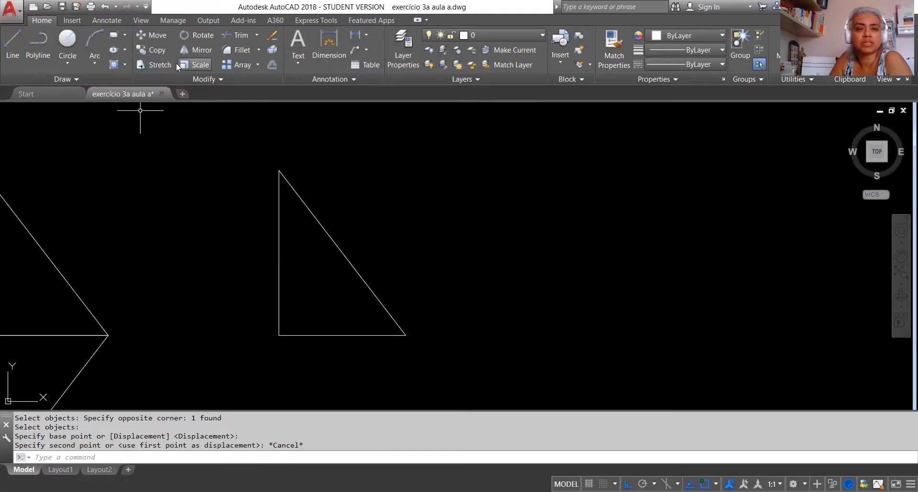
pyautogui.click(160, 65)
pyautogui.click(467, 363)
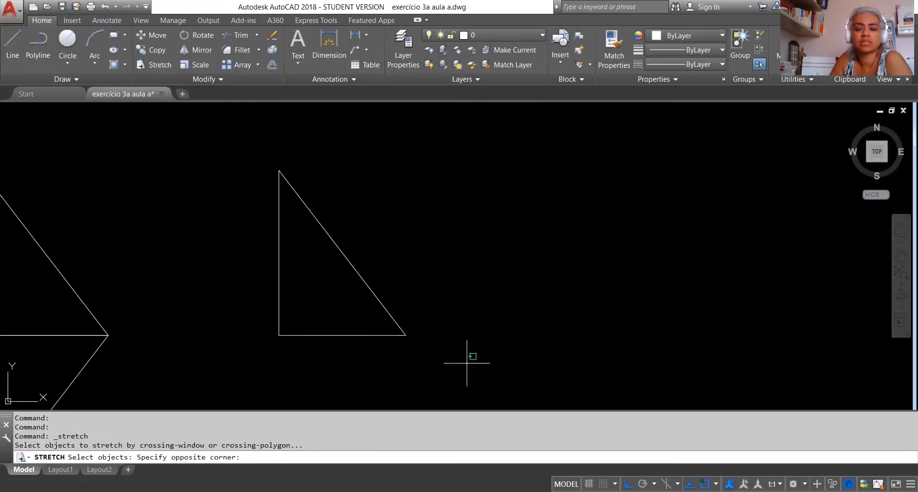
pyautogui.click(380, 263)
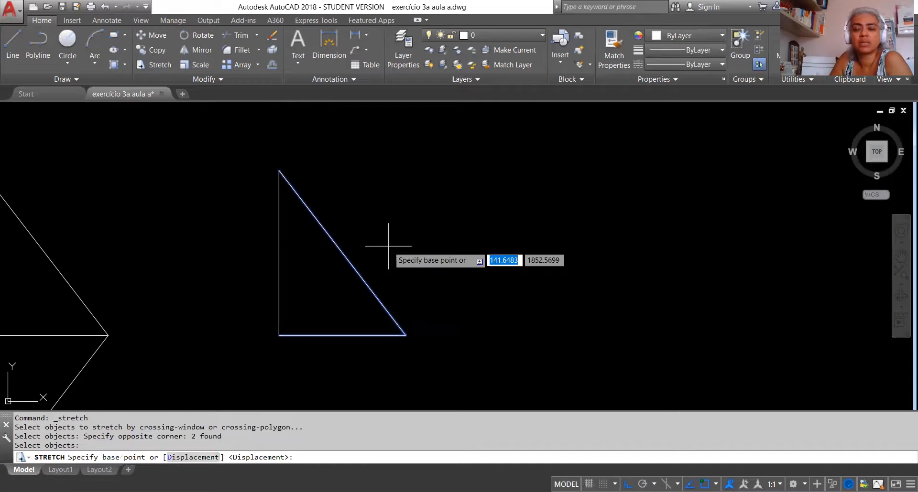
pyautogui.click(388, 247)
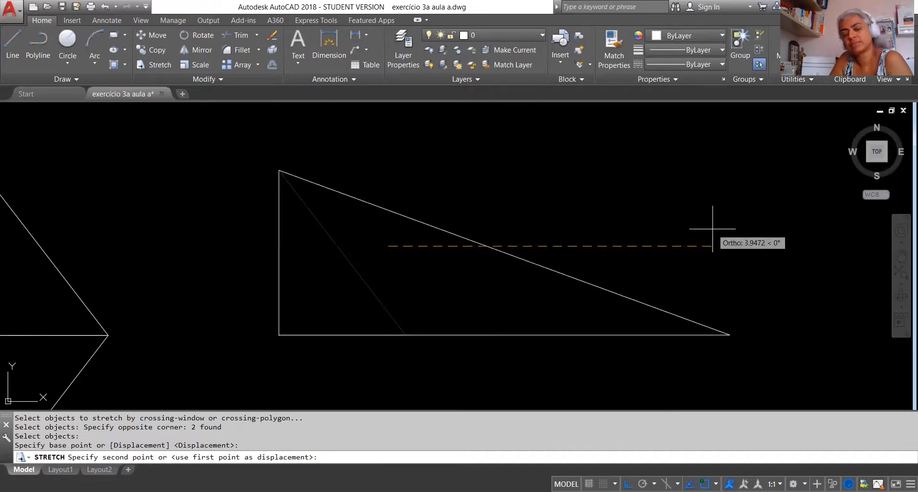
pyautogui.press('Escape')
# Step: Try to stretch the triangle horizontally with both base corners inside the crossing window, and cancel the command
pyautogui.press('Return')
pyautogui.click(443, 360)
pyautogui.click(233, 295)
pyautogui.click(219, 221)
pyautogui.click(223, 233)
pyautogui.press('Return')
pyautogui.click(228, 228)
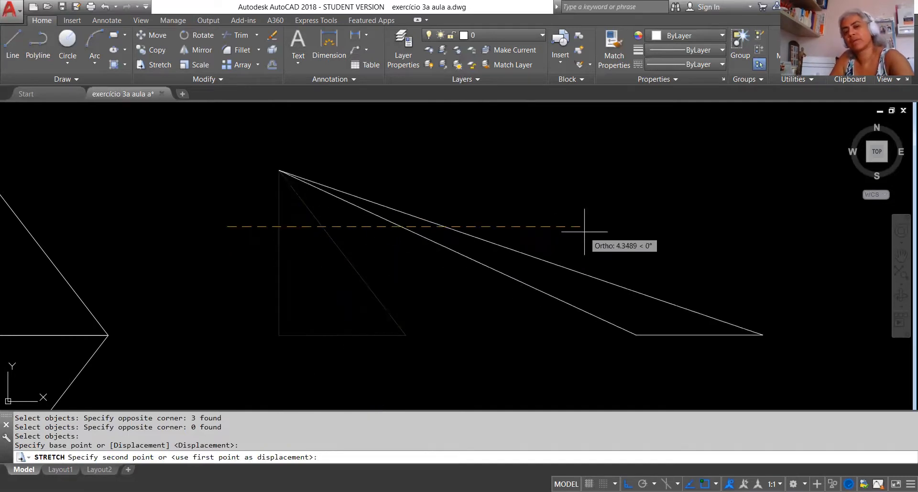
pyautogui.press('Escape')
# Step: Try to stretch the triangle's top corner upward using a crossing window around its apex, and cancel the command
pyautogui.press('Return')
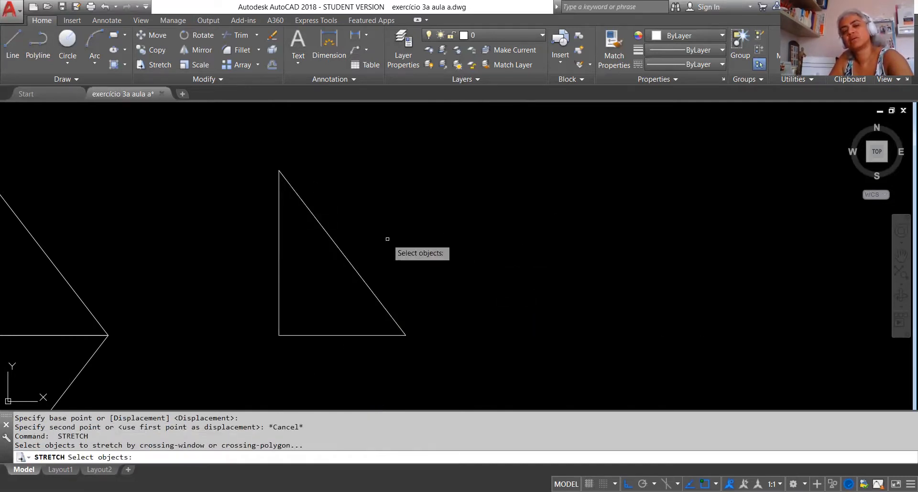
pyautogui.click(403, 252)
pyautogui.click(197, 132)
pyautogui.press('Return')
pyautogui.click(400, 213)
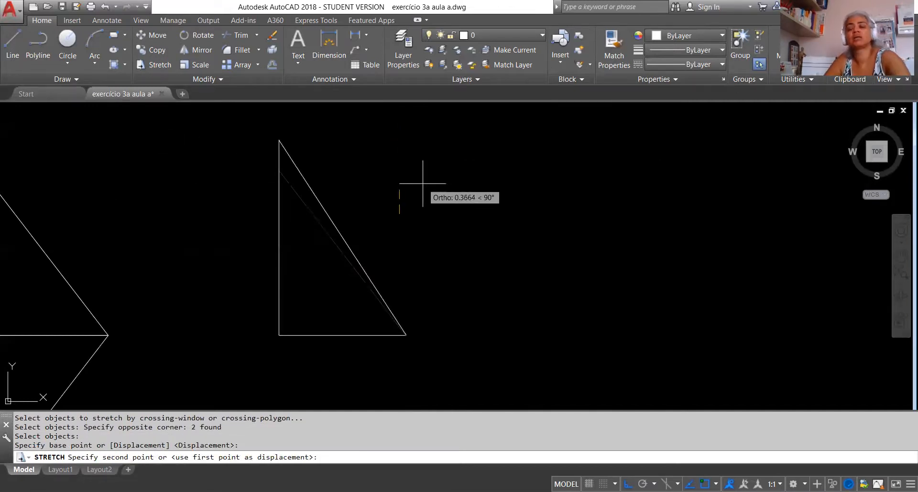
pyautogui.press('Escape')
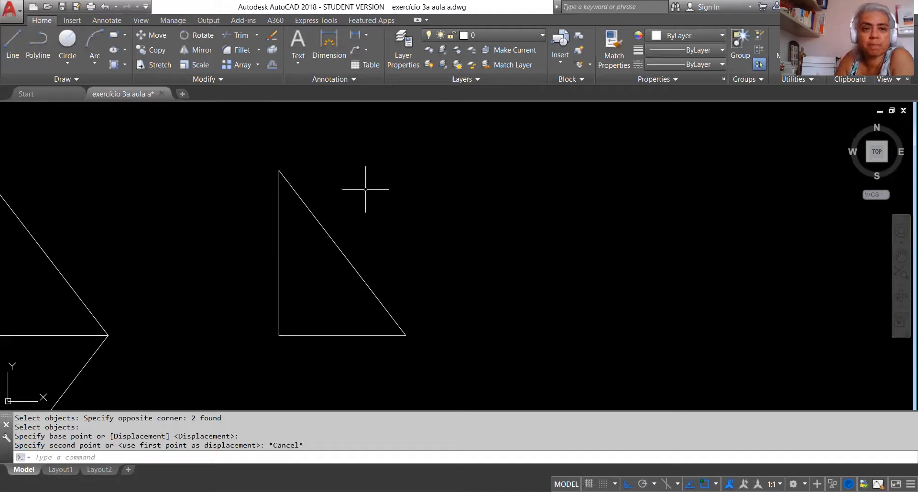
# Step: Scale the narrower rectangle by a factor of 2 from a base point just outside its lower-left corner
pyautogui.moveTo(232, 206); pyautogui.dragTo(334, 205, button='middle')
pyautogui.scroll(-4, 311, 191)
pyautogui.moveTo(273, 198); pyautogui.dragTo(531, 184, button='middle')
pyautogui.scroll(5, 156, 234)
pyautogui.moveTo(197, 236); pyautogui.dragTo(436, 211, button='middle')
pyautogui.scroll(-2, 382, 139)
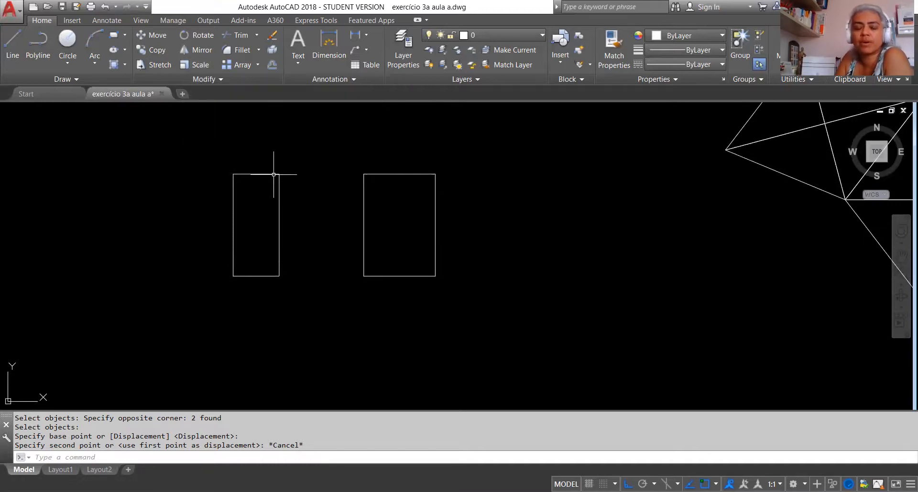
pyautogui.click(203, 63)
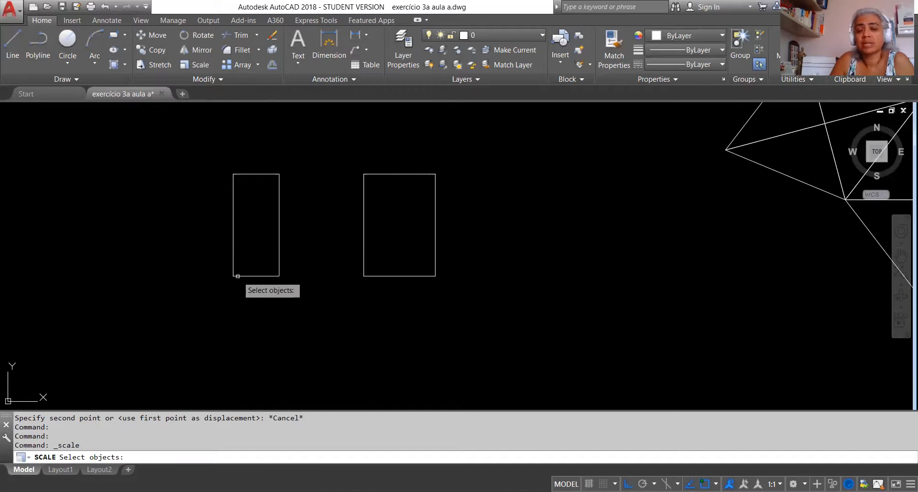
pyautogui.click(257, 275)
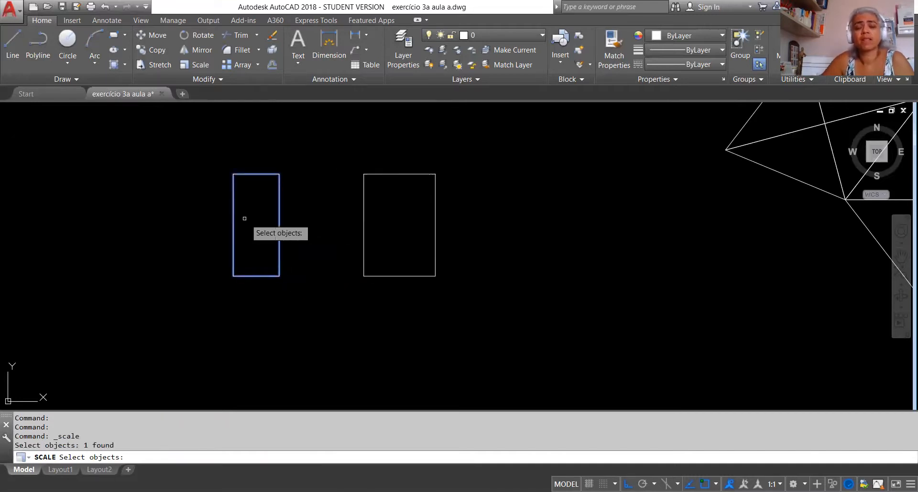
pyautogui.press('Return')
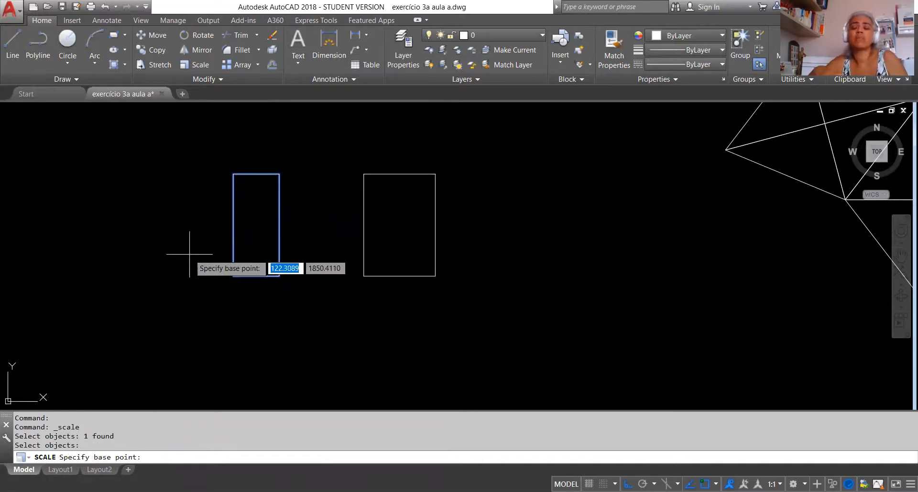
pyautogui.click(225, 294)
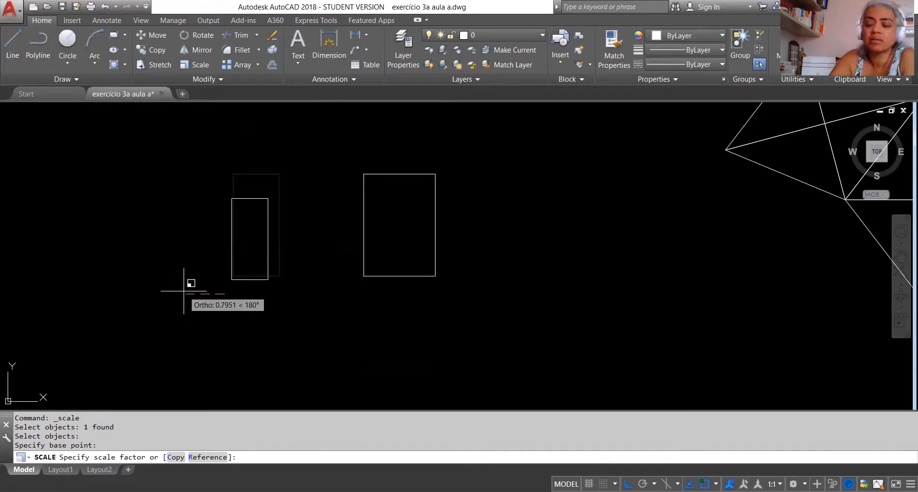
pyautogui.write('2')
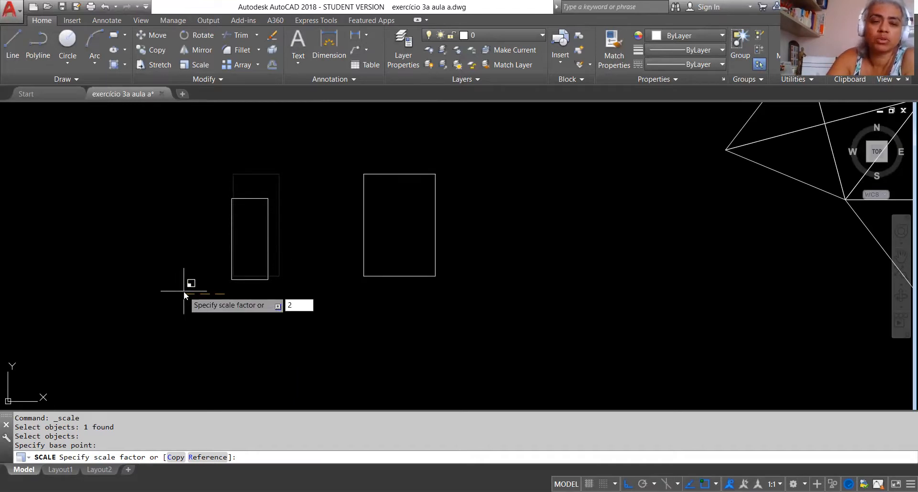
pyautogui.press('Return')
# Step: Measure the width and height of the enlarged rectangle between its corners
pyautogui.moveTo(199, 279)
pyautogui.mouseDown(button='middle')
pyautogui.moveTo(166, 328)
pyautogui.moveTo(257, 300)
pyautogui.mouseUp(button='middle')
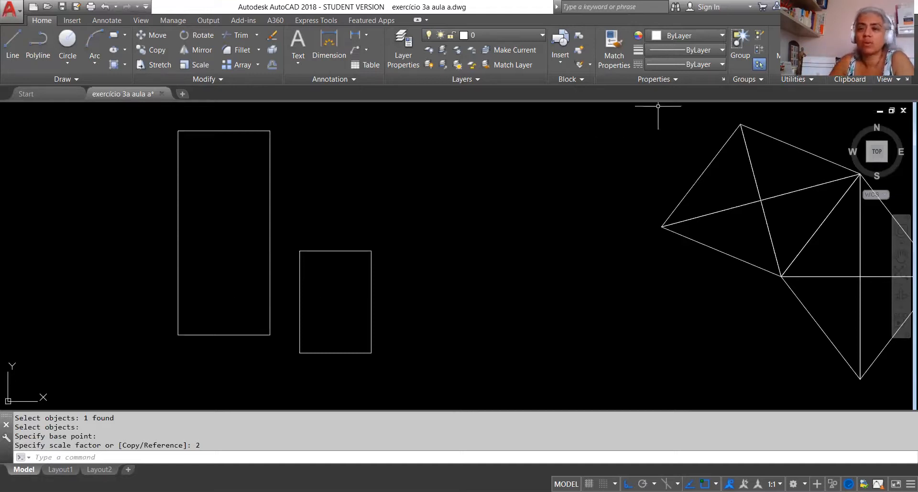
pyautogui.click(787, 40)
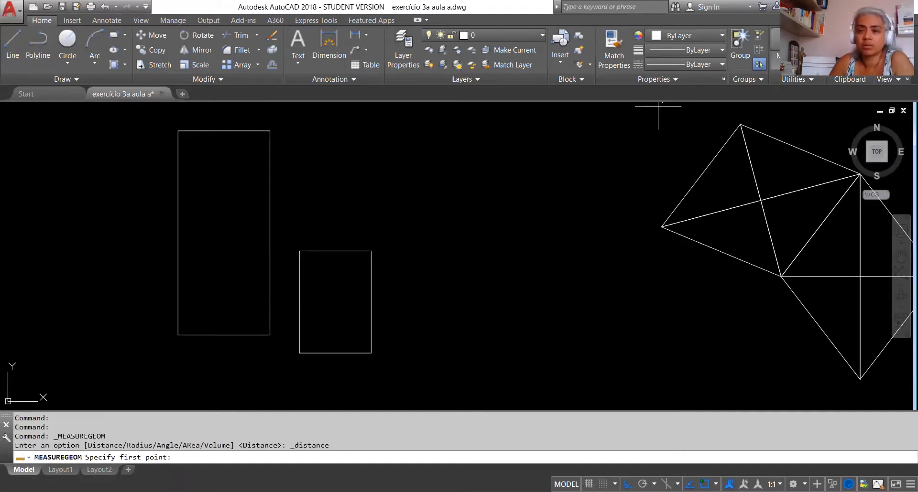
pyautogui.click(179, 329)
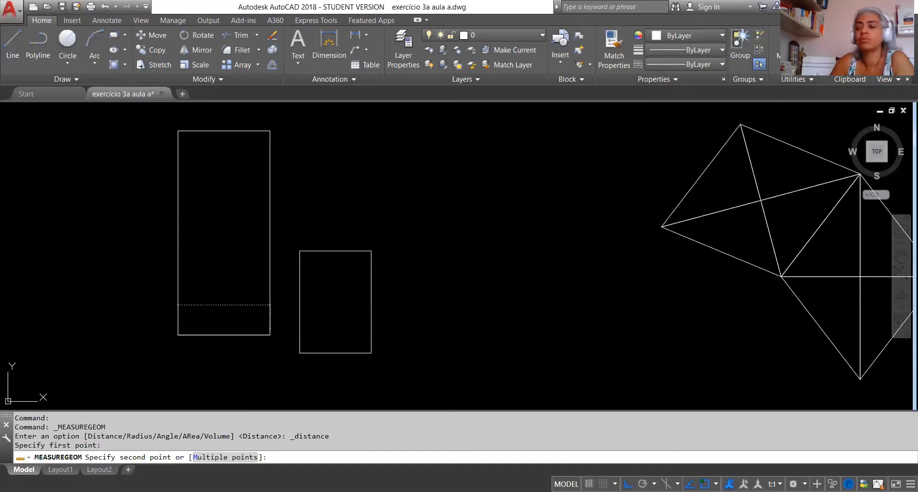
pyautogui.click(270, 332)
pyautogui.click(301, 373)
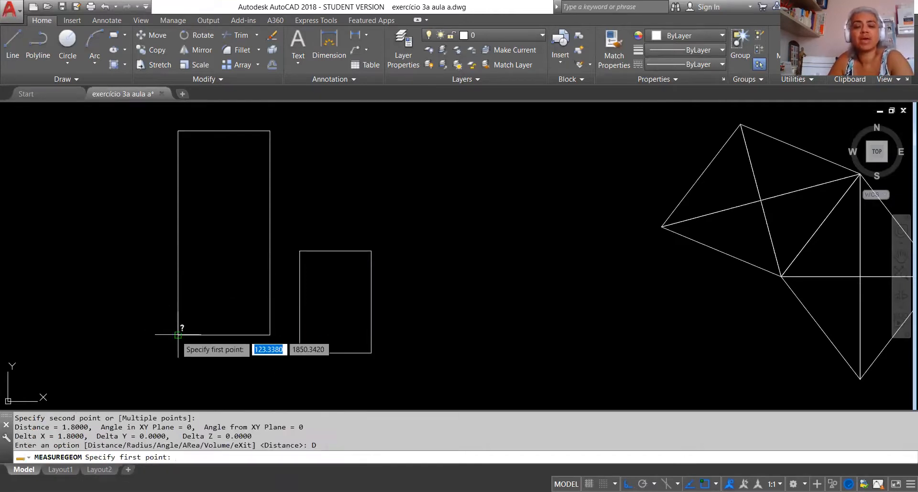
pyautogui.click(178, 335)
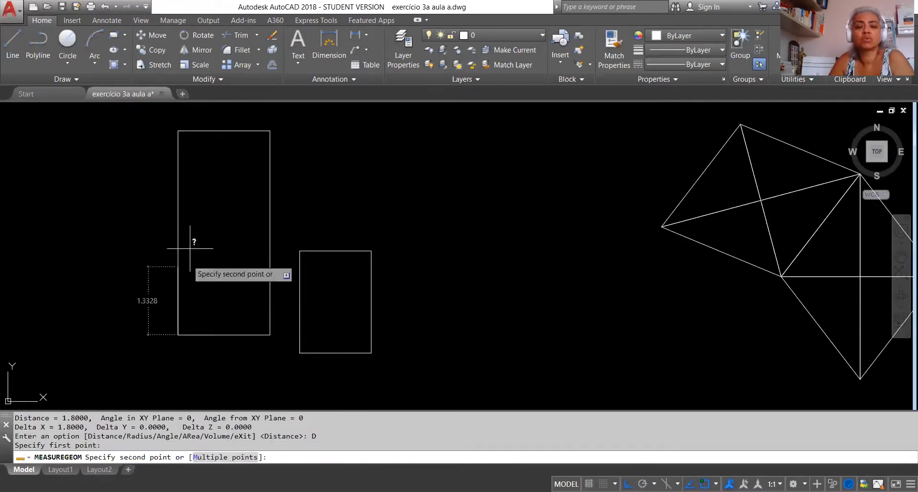
pyautogui.click(177, 131)
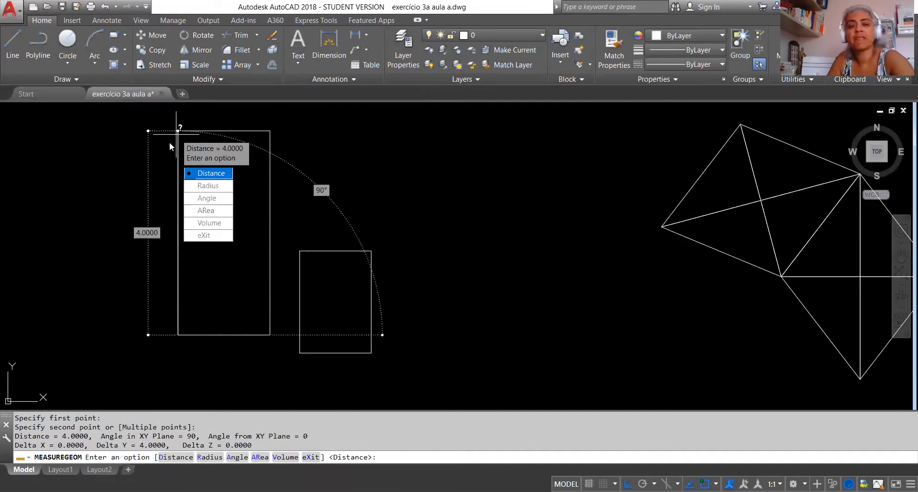
pyautogui.press('Escape')
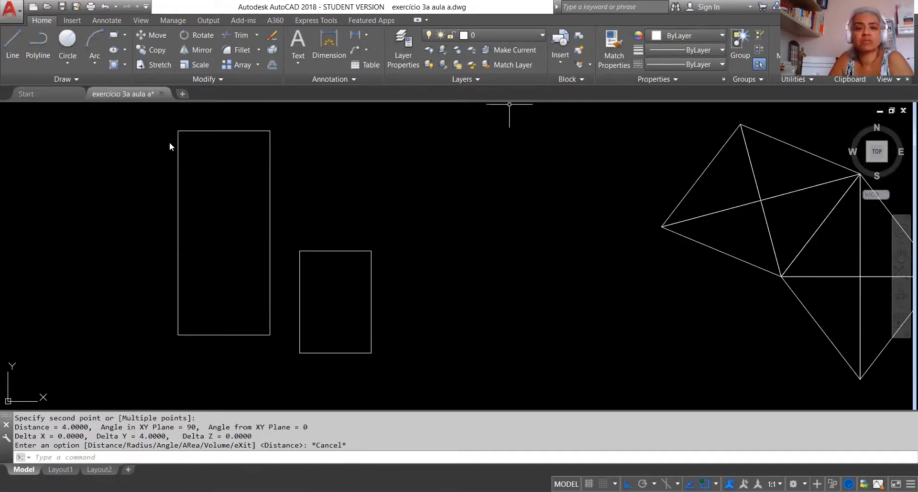
# Step: Scale the other, unscaled rectangle by a factor of .5 from a base point near its center
pyautogui.click(195, 65)
pyautogui.click(311, 356)
pyautogui.click(305, 348)
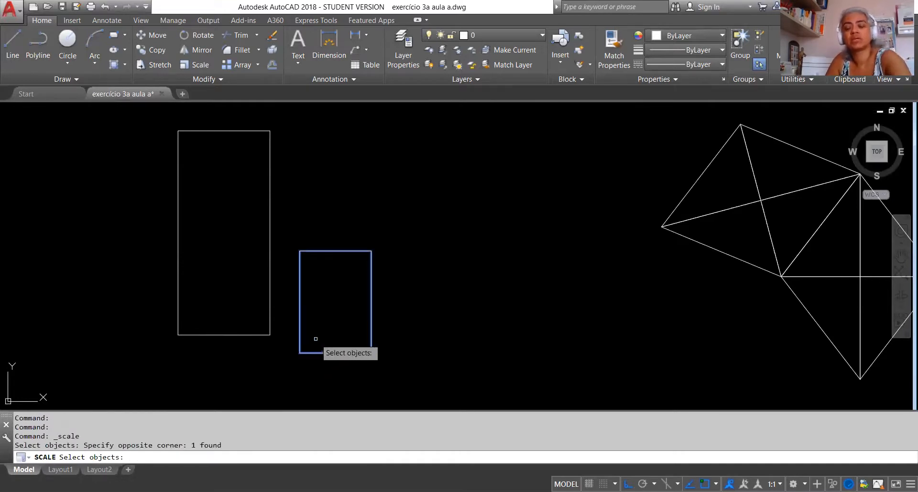
pyautogui.press('Return')
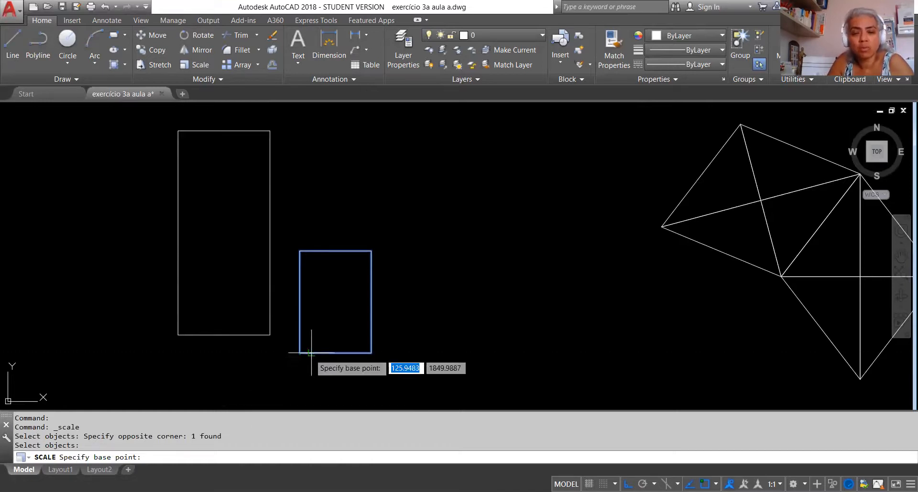
pyautogui.click(339, 306)
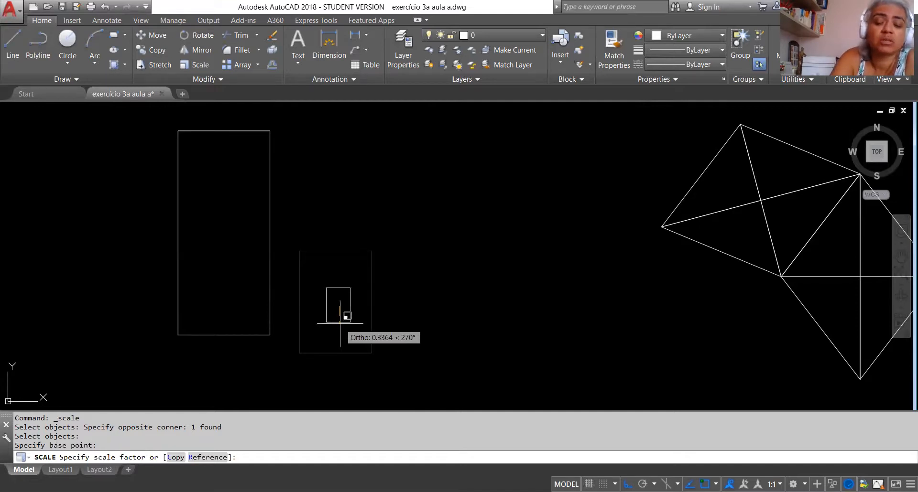
pyautogui.write('.5')
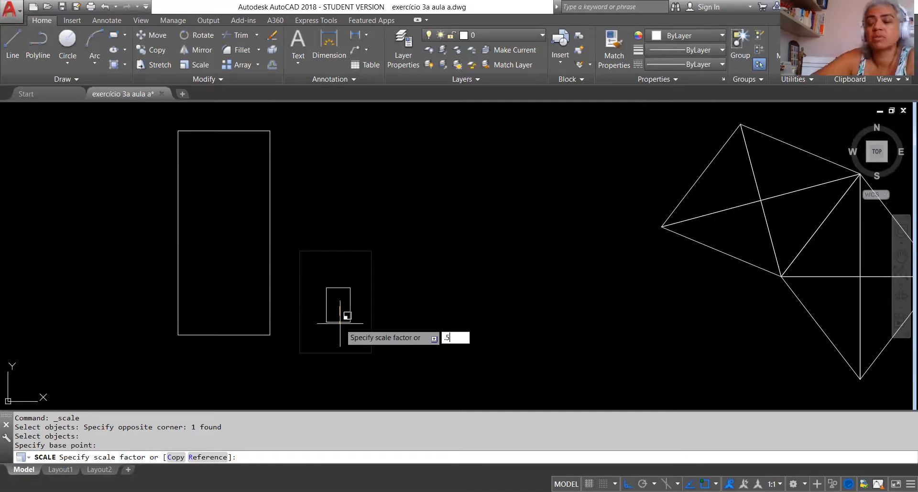
pyautogui.press('Return')
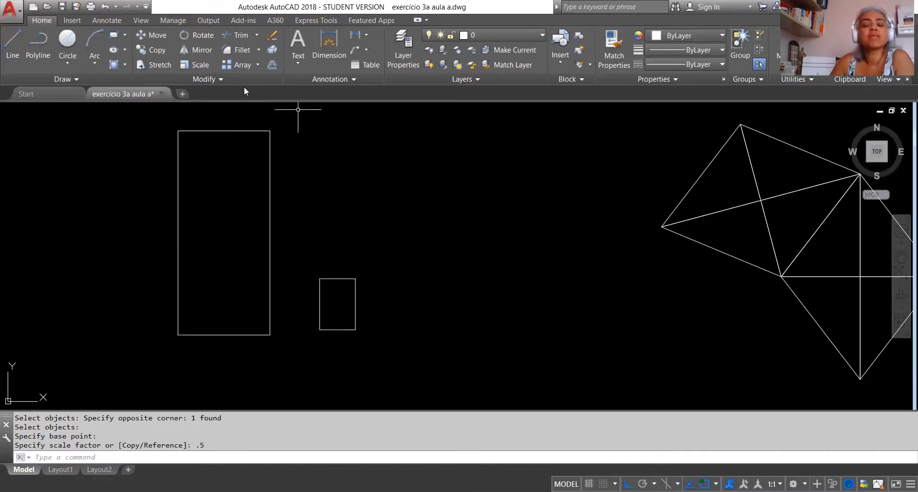
# Step: Measure the width and height of the reduced rectangle between its corners
pyautogui.click(791, 42)
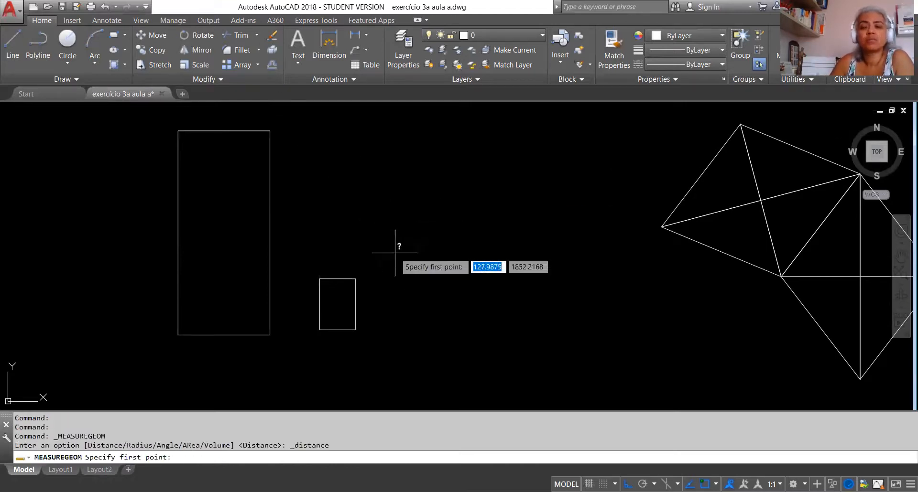
pyautogui.click(319, 330)
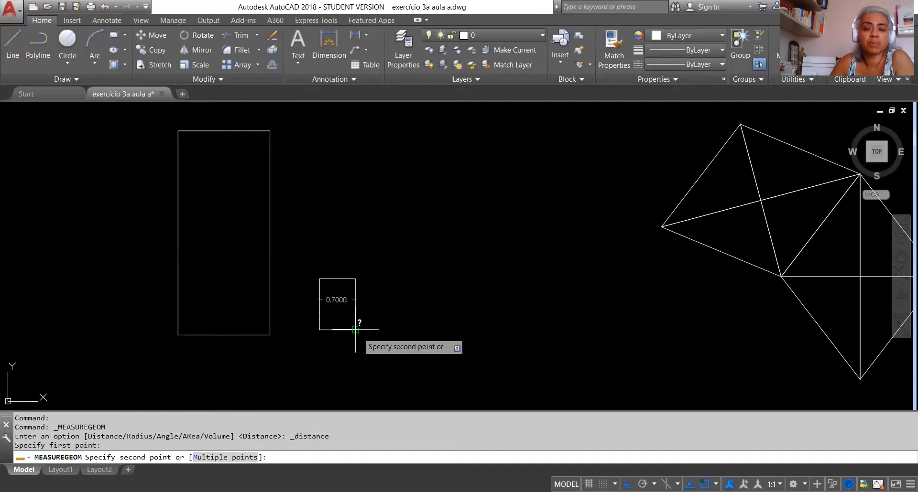
pyautogui.click(356, 330)
pyautogui.click(401, 372)
pyautogui.click(320, 329)
pyautogui.click(320, 330)
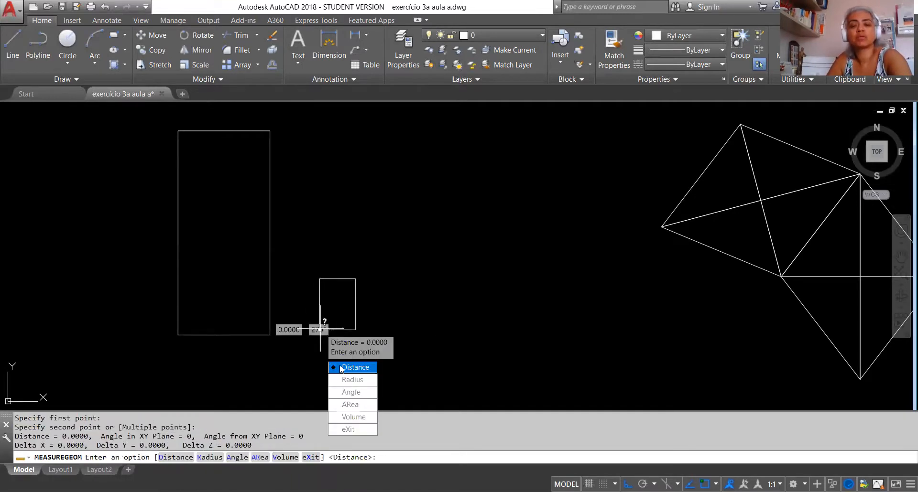
pyautogui.click(340, 368)
pyautogui.click(319, 279)
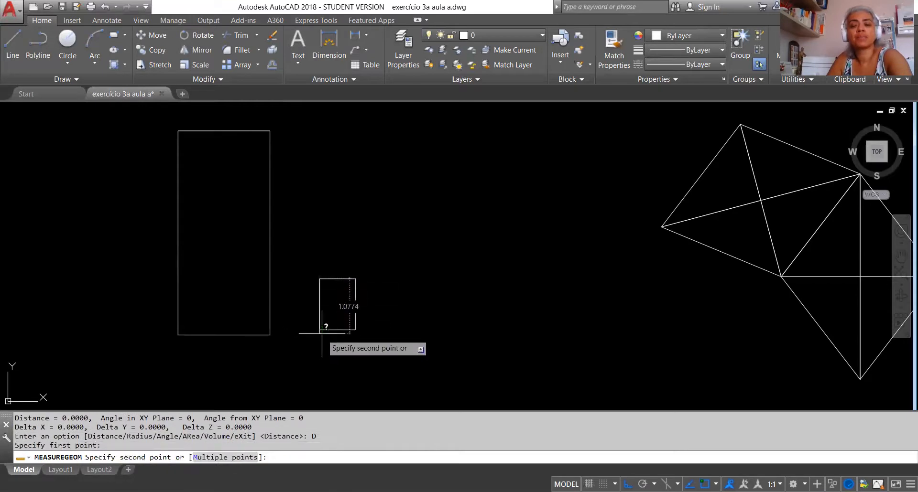
pyautogui.click(320, 329)
pyautogui.press('Escape')
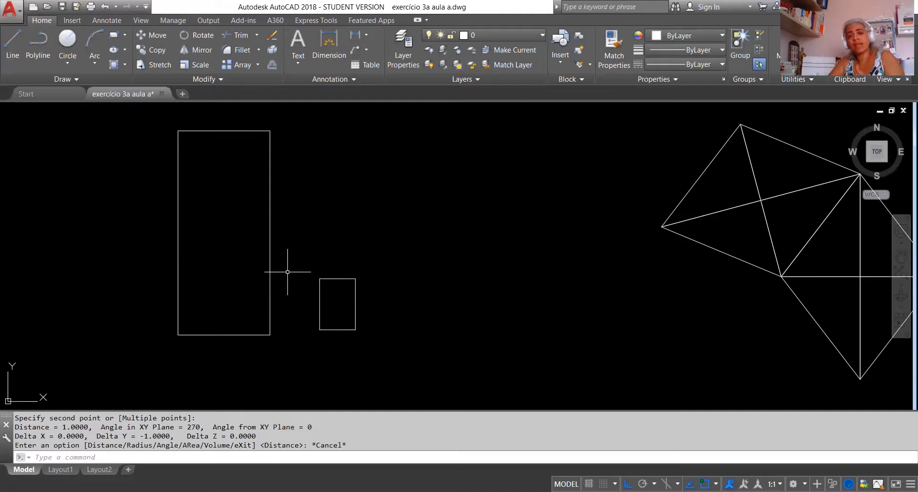
# Step: Select the large and small rectangles to examine how each is picked as an object, and clear the selection
pyautogui.moveTo(303, 119); pyautogui.dragTo(265, 151, button='middle')
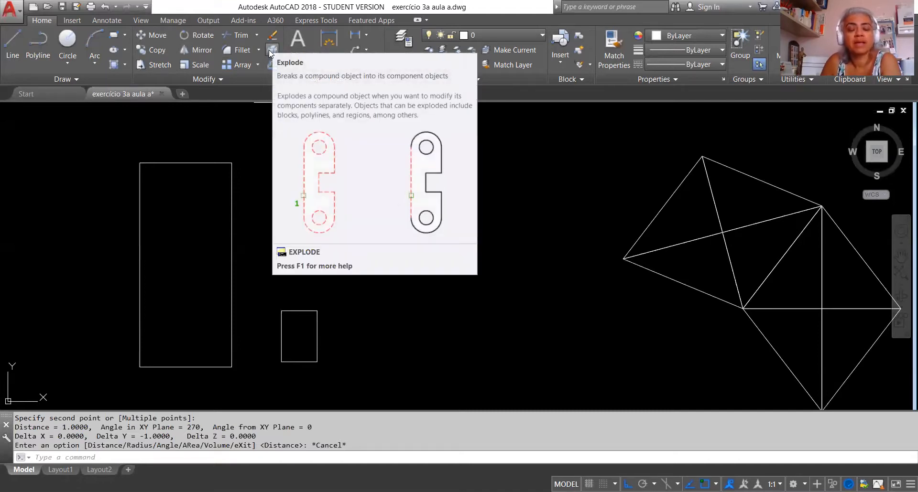
pyautogui.click(171, 164)
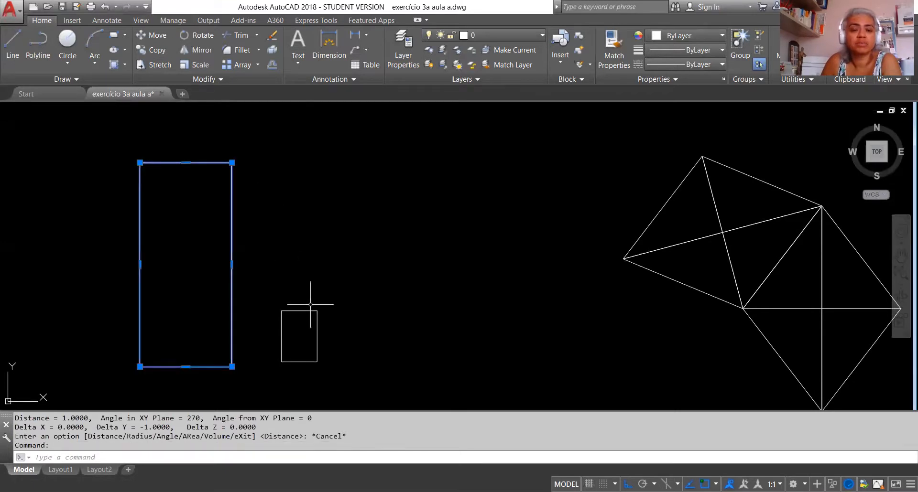
pyautogui.click(308, 312)
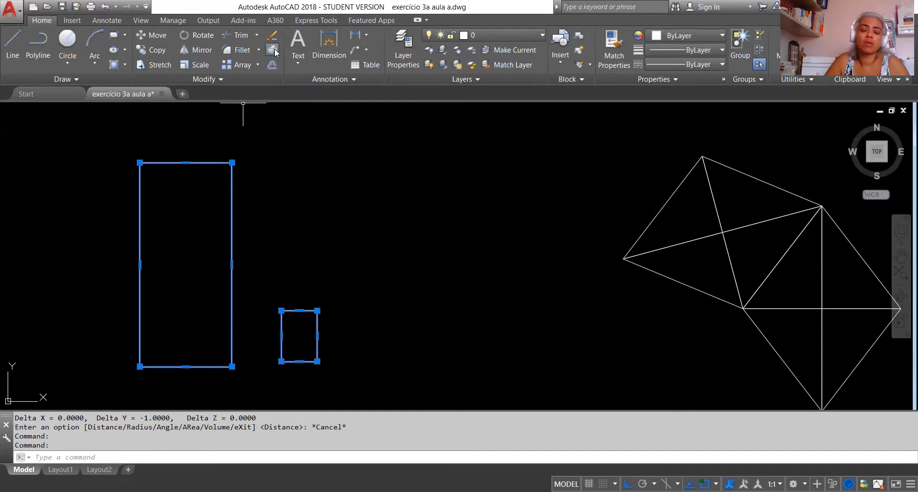
pyautogui.press('Escape')
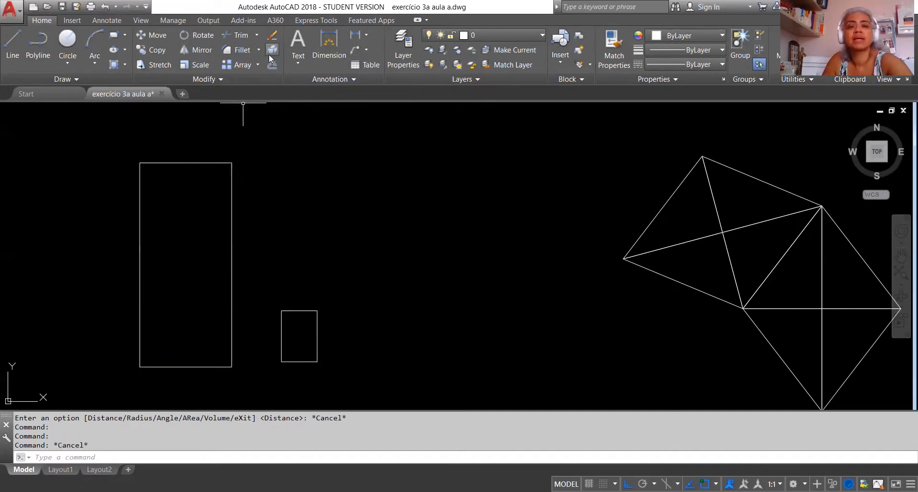
# Step: Explode the large rectangle into separate line segments
pyautogui.click(272, 51)
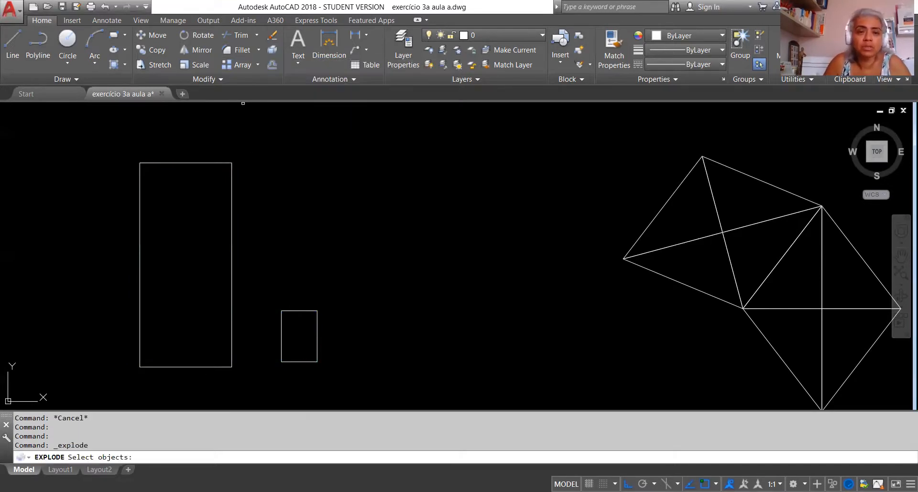
pyautogui.click(194, 163)
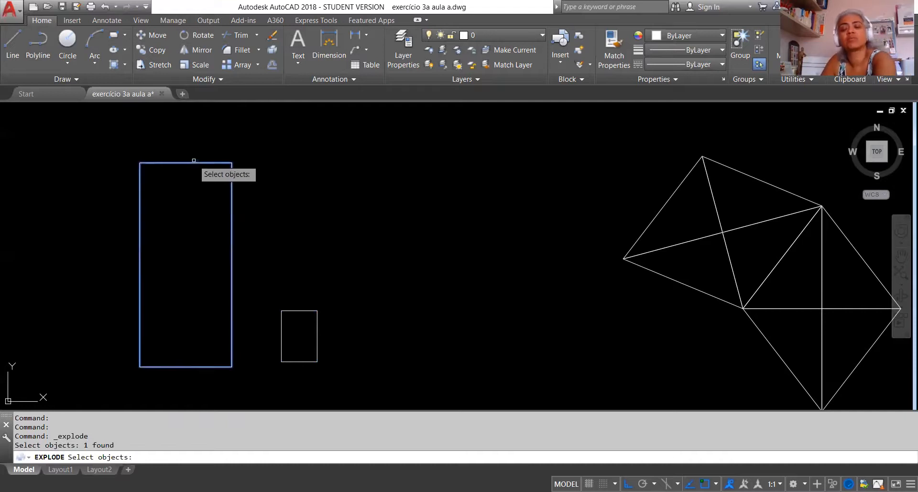
pyautogui.press('Return')
# Step: Select the four edges of the exploded rectangle one by one to check that they are separate, and clear the selection
pyautogui.click(192, 165)
pyautogui.click(154, 199)
pyautogui.click(107, 210)
pyautogui.click(240, 216)
pyautogui.click(225, 327)
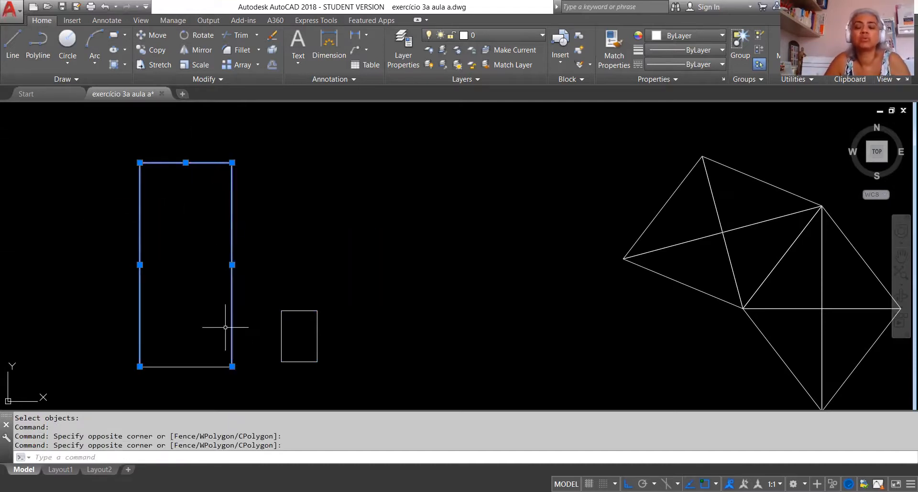
pyautogui.click(215, 371)
pyautogui.click(211, 363)
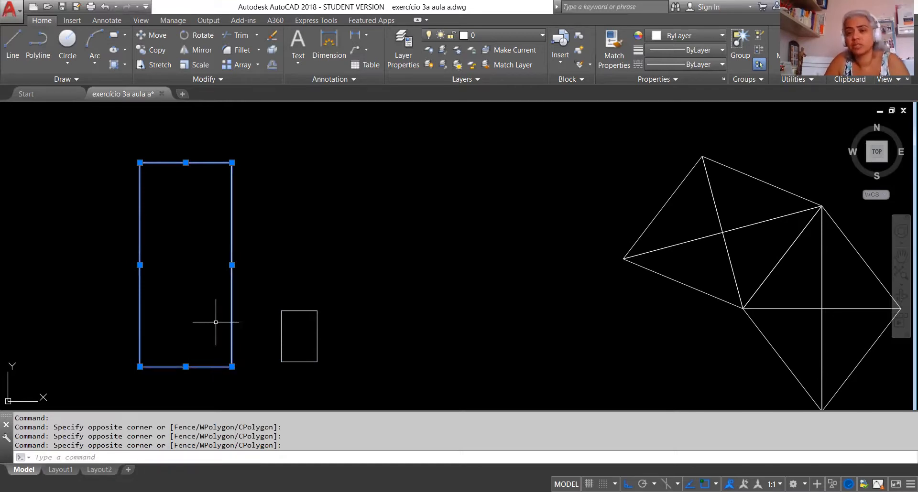
pyautogui.press('Escape')
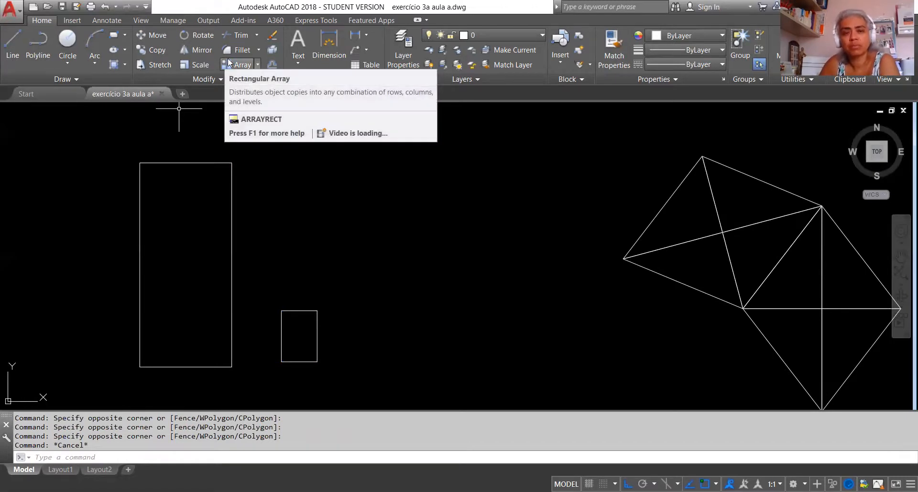
# Step: Examine the dimensioned chair drawings VISTA LATERAL and VISTA FRONTAL
pyautogui.scroll(-5, 242, 205)
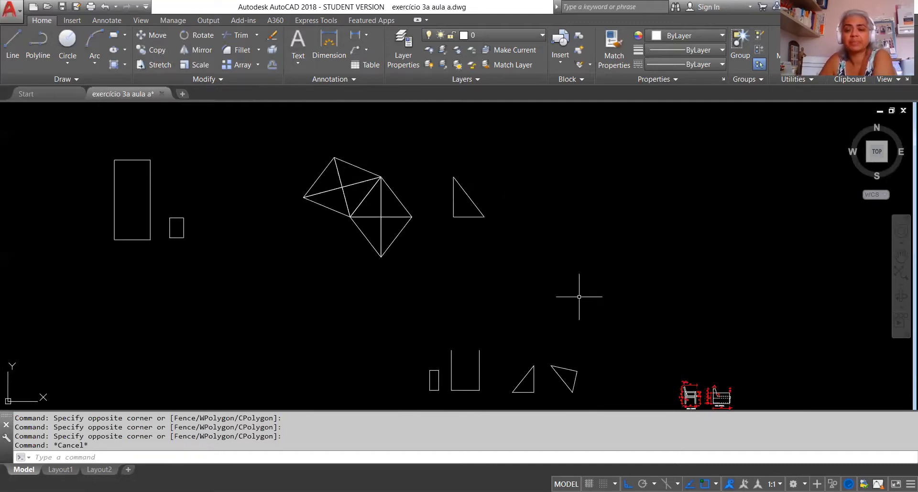
pyautogui.moveTo(579, 297); pyautogui.dragTo(378, 196, button='middle')
pyautogui.scroll(5, 524, 311)
pyautogui.scroll(5, 487, 315)
pyautogui.moveTo(463, 248); pyautogui.dragTo(492, 274, button='middle')
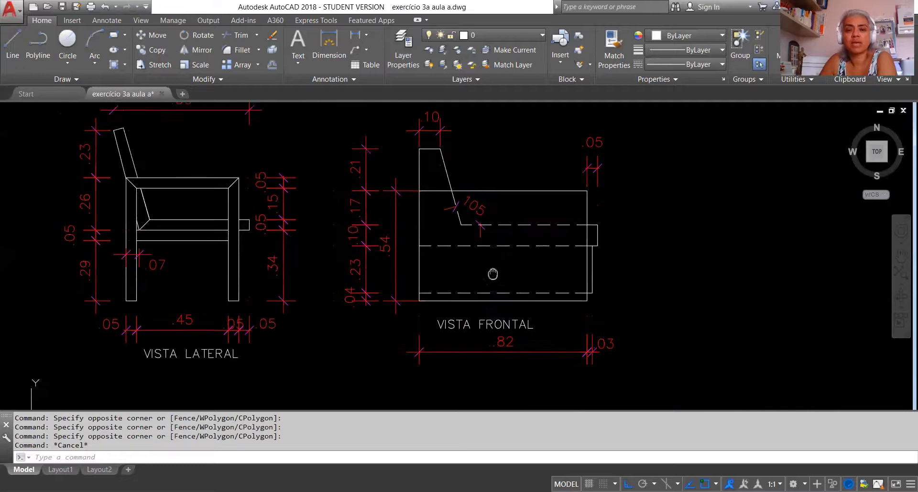
pyautogui.scroll(-2, 509, 299)
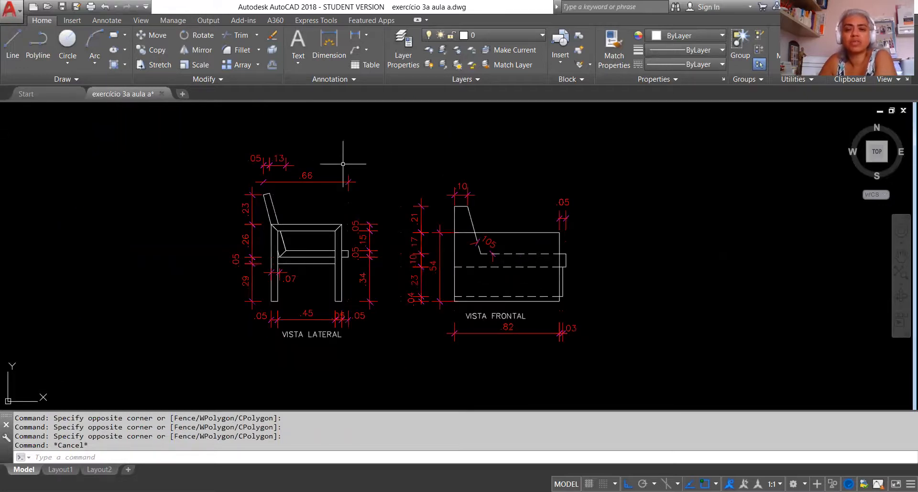